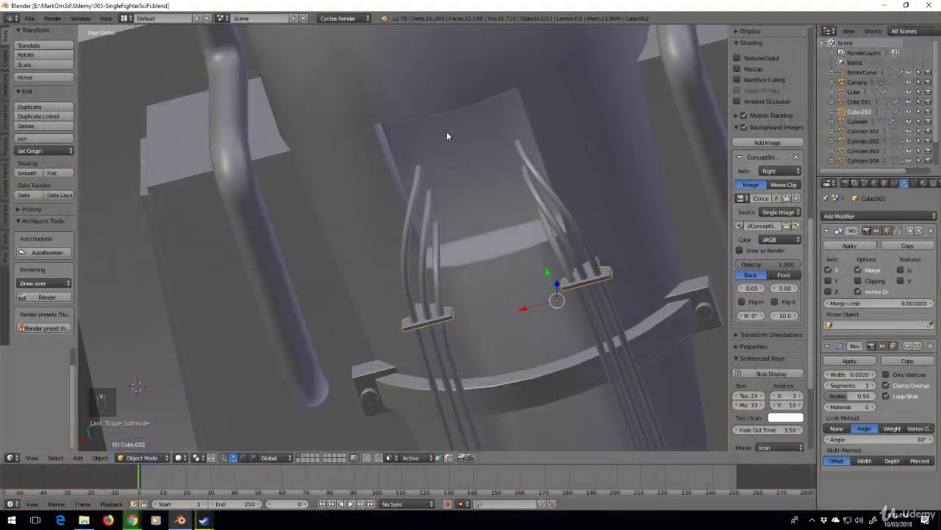
- Add a new cube to the scene and apply its location
{"action": "key", "text": "shift+a"}
{"action": "mouse_move", "coordinate": [478, 217]}
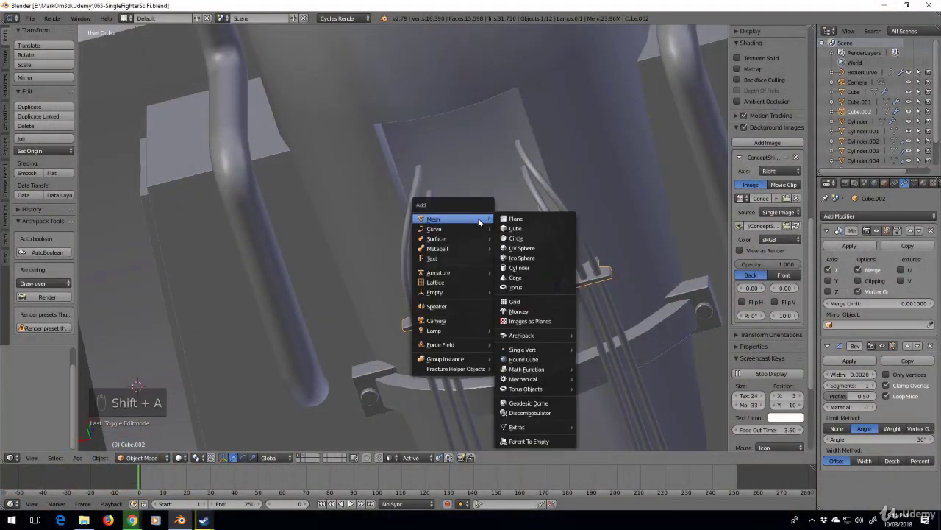
{"action": "left_click", "coordinate": [522, 230]}
{"action": "middle_click_drag", "start_coordinate": [522, 228], "coordinate": [459, 312]}
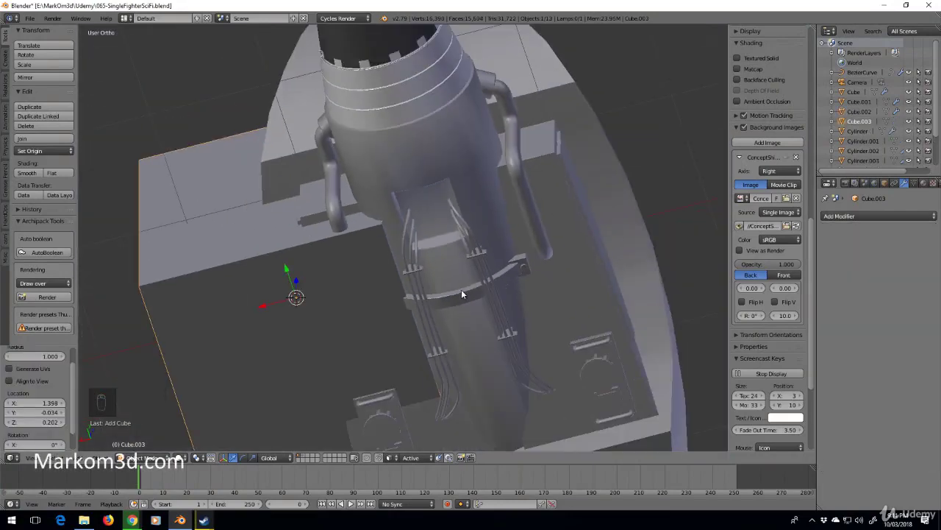
{"action": "key", "text": "alt+a"}
{"action": "key", "text": "alt+a"}
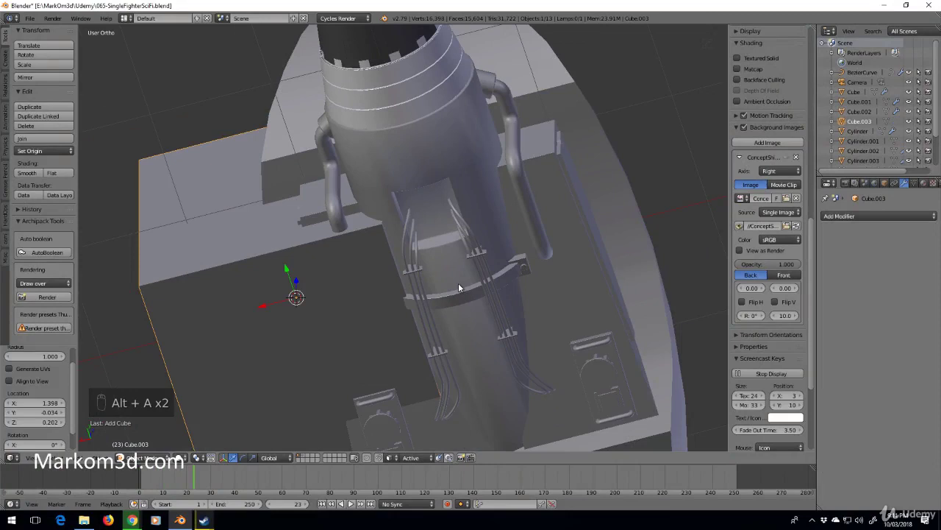
{"action": "key", "text": "ctrl+a"}
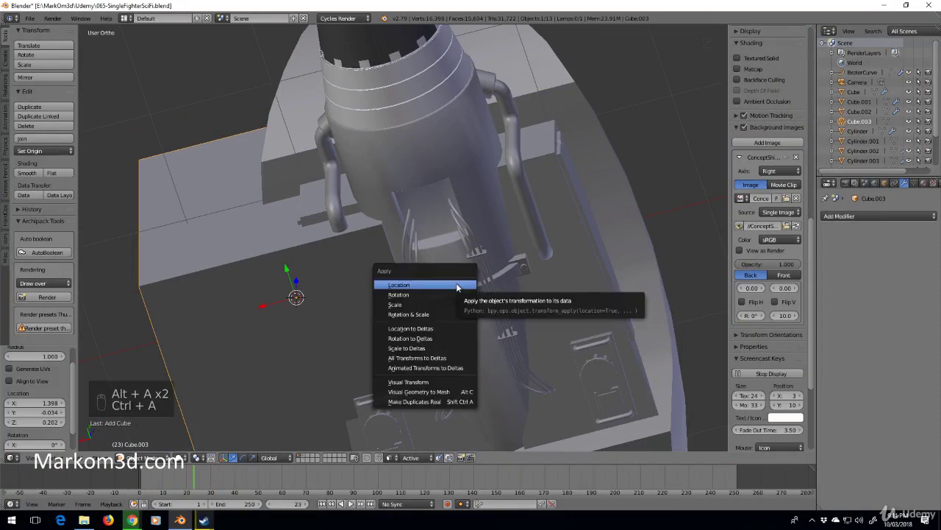
{"action": "left_click", "coordinate": [457, 285]}
- In Edit Mode, slide the box along X and shrink it to a smaller size
{"action": "key", "text": "Tab"}
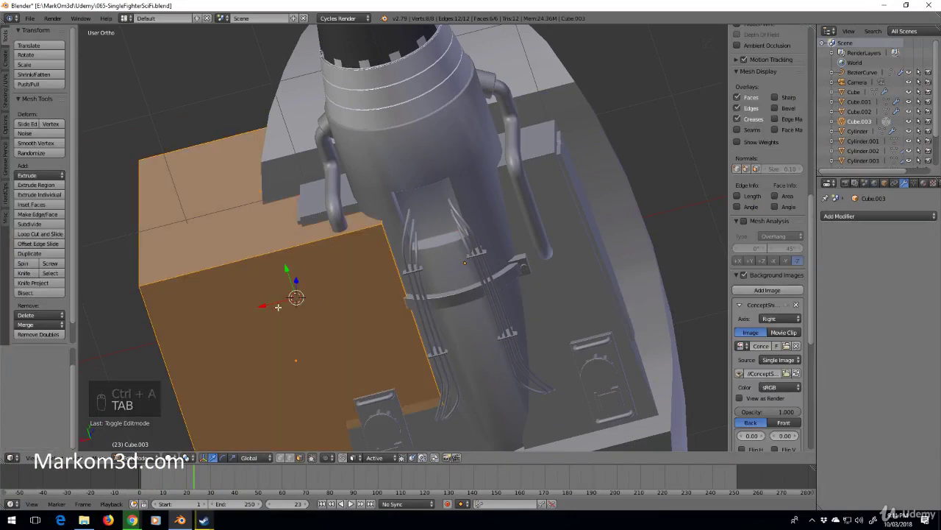
{"action": "key", "text": "g"}
{"action": "key", "text": "x"}
{"action": "key", "text": "s"}
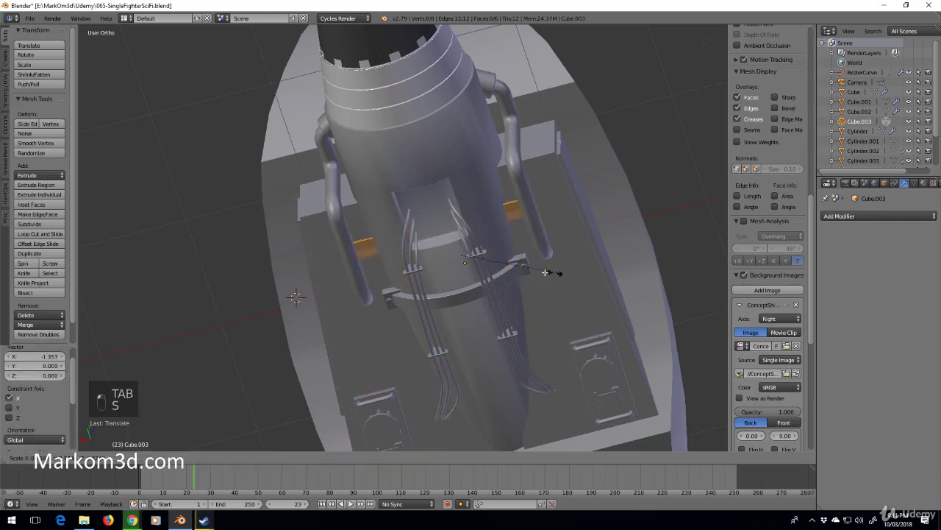
{"action": "left_click", "coordinate": [548, 269]}
{"action": "middle_click_drag", "start_coordinate": [548, 269], "coordinate": [485, 112]}
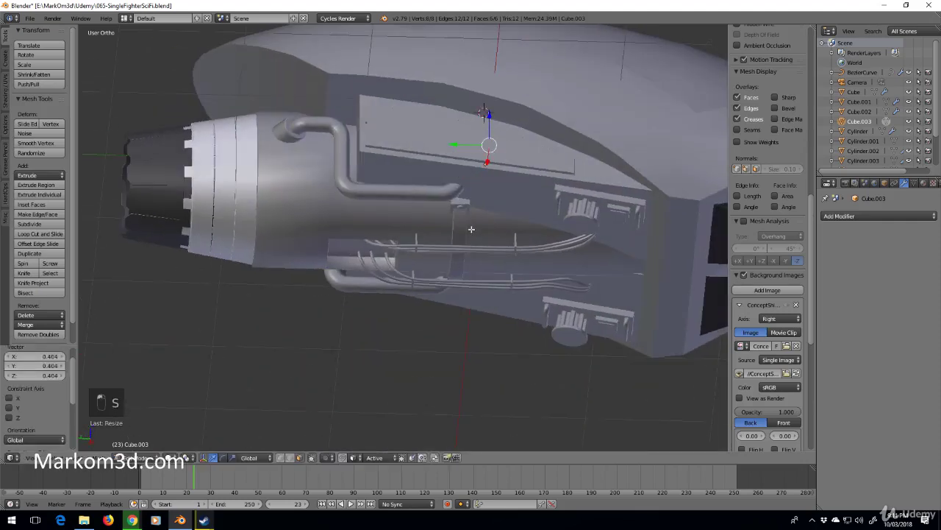
- Move the box down below the engine and along Y beside the cables
{"action": "key", "text": "g"}
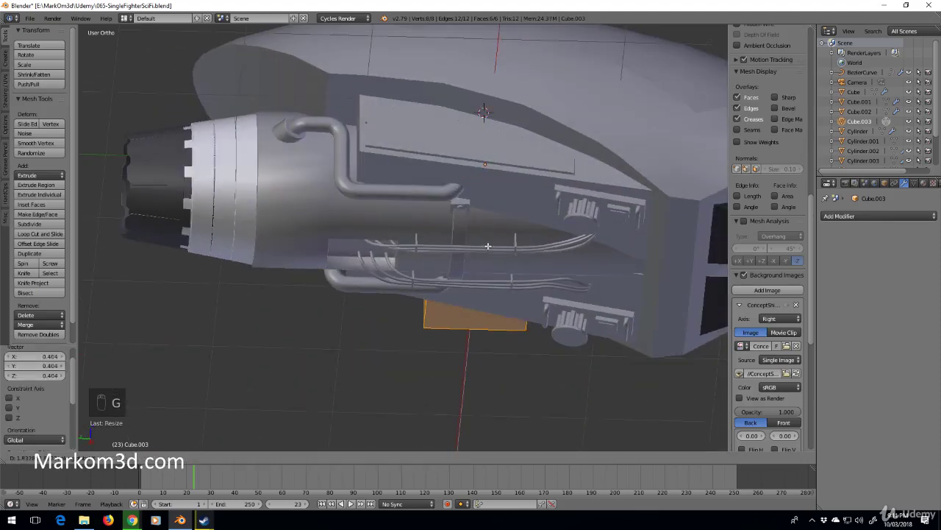
{"action": "right_click", "coordinate": [488, 260]}
{"action": "key", "text": "g"}
{"action": "middle_click", "coordinate": [496, 319]}
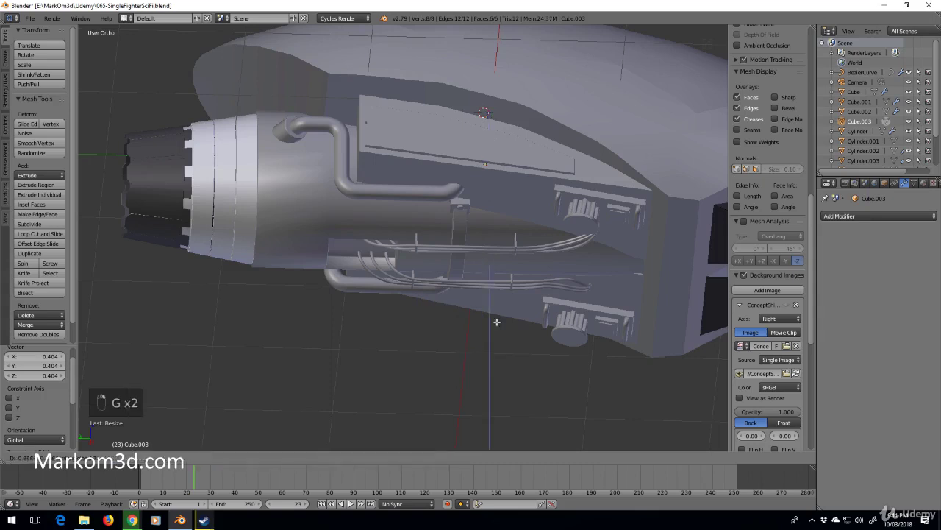
{"action": "left_click", "coordinate": [494, 378]}
{"action": "key", "text": "s"}
{"action": "right_click", "coordinate": [508, 306]}
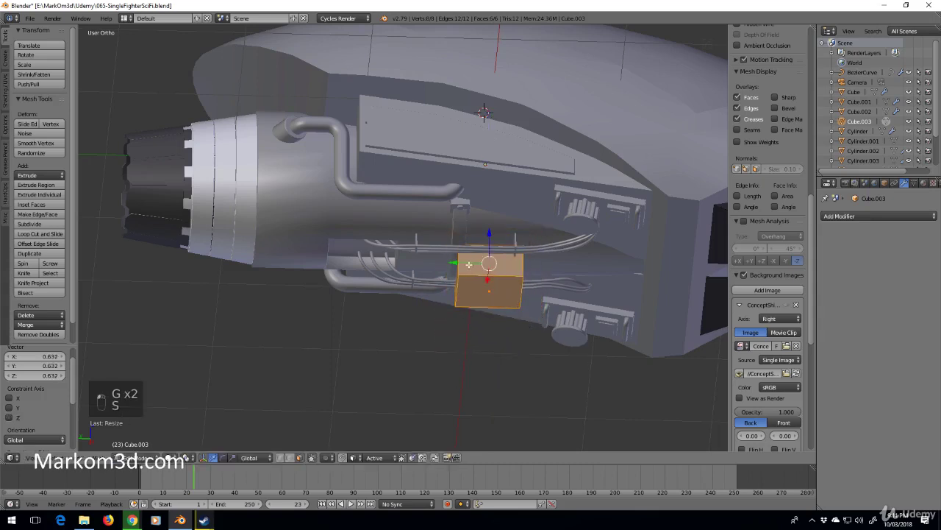
{"action": "key", "text": "g"}
{"action": "key", "text": "y"}
{"action": "left_click", "coordinate": [341, 261]}
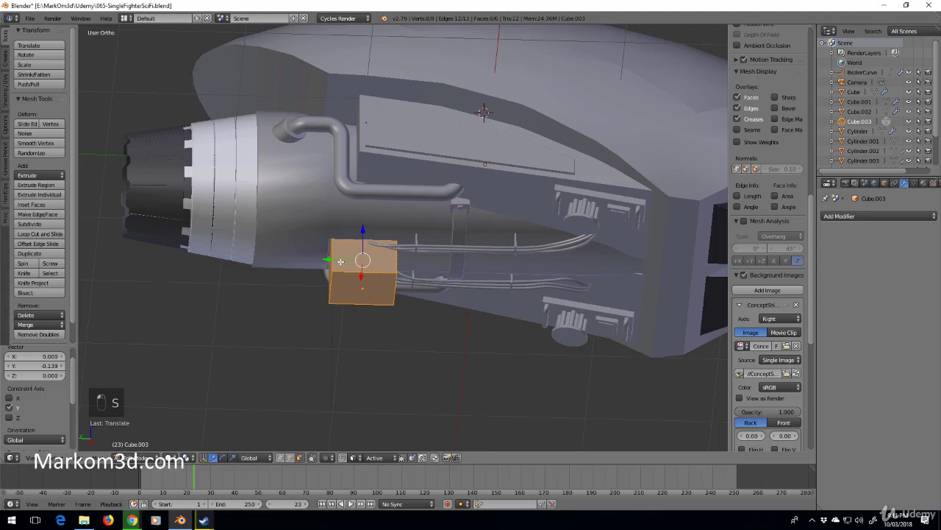
- Check the box from the ortho views, then narrow it along X into a strip
{"action": "key", "text": "KP_3"}
{"action": "key", "text": "KP_1"}
{"action": "key", "text": "KP_7"}
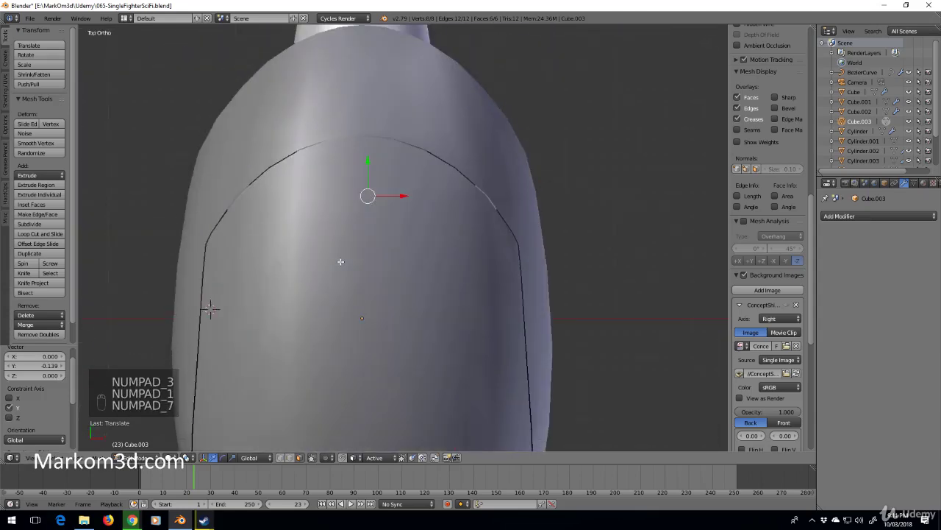
{"action": "key", "text": "z"}
{"action": "key", "text": "ctrl+KP_7"}
{"action": "scroll", "coordinate": [341, 261], "scroll_direction": "up", "scroll_amount": 2}
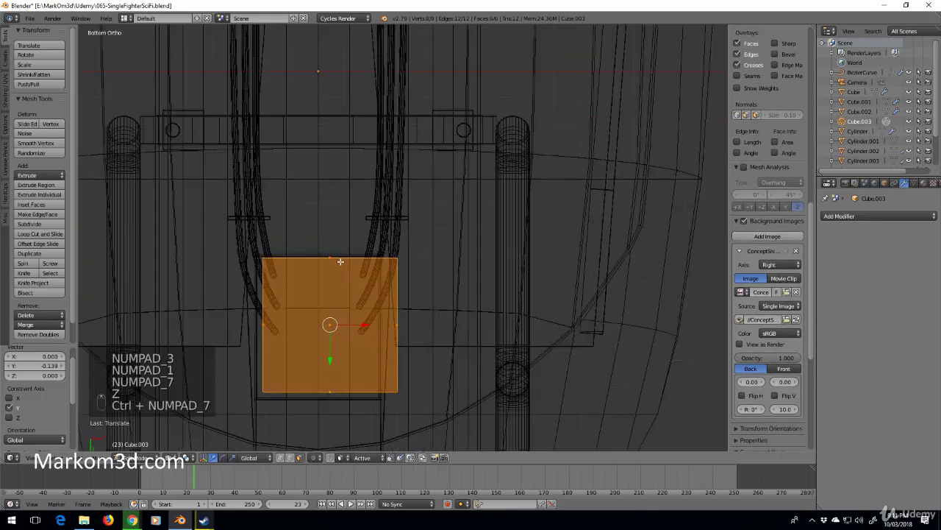
{"action": "key", "text": "z"}
{"action": "middle_click_drag", "start_coordinate": [392, 307], "coordinate": [465, 211], "text": "shift"}
{"action": "left_click_drag", "start_coordinate": [420, 243], "coordinate": [405, 249]}
{"action": "key", "text": "s"}
{"action": "key", "text": "x"}
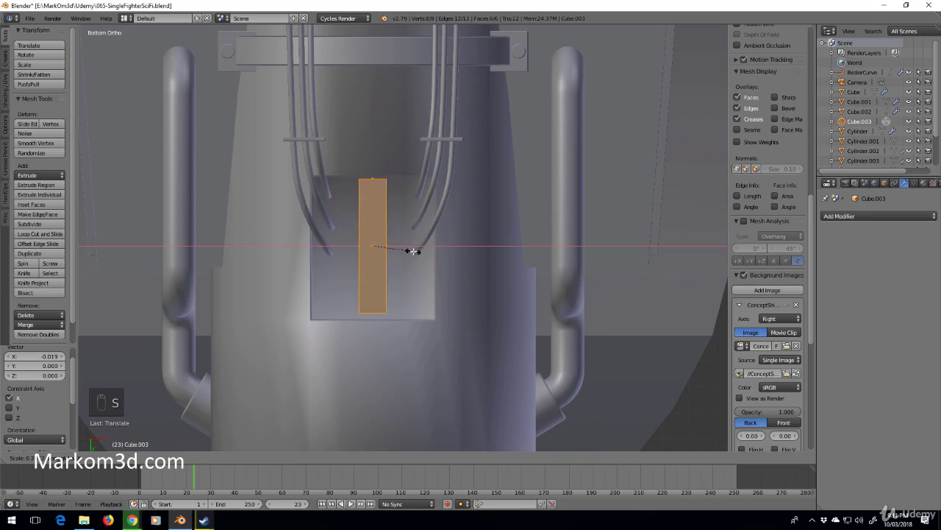
- Flatten the strip along Z
{"action": "middle_click_drag", "start_coordinate": [380, 245], "coordinate": [529, 390]}
{"action": "key", "text": "s"}
{"action": "key", "text": "z"}
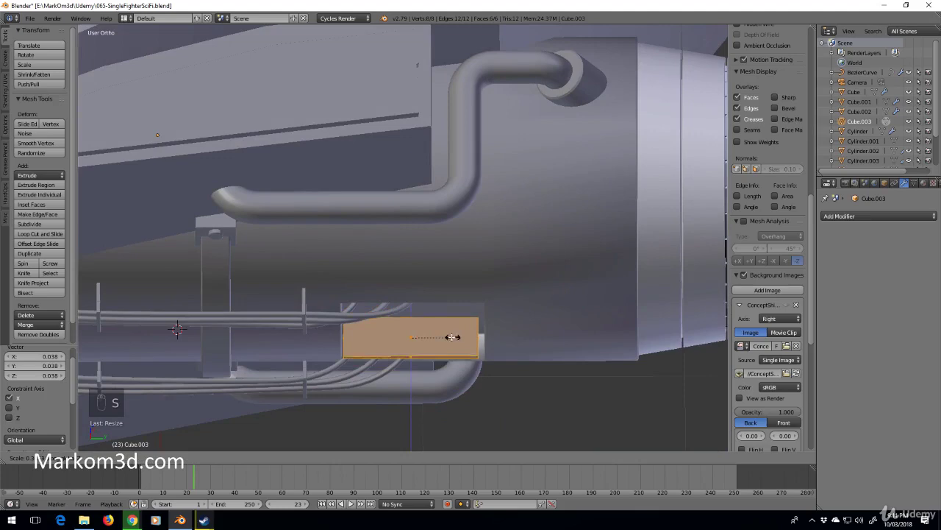
{"action": "left_click", "coordinate": [420, 344]}
- In Right view, raise the plate and stretch it 3.150 times along Z, then select its right edge
{"action": "key", "text": "KP_3"}
{"action": "scroll", "coordinate": [423, 345], "scroll_direction": "up", "scroll_amount": 4}
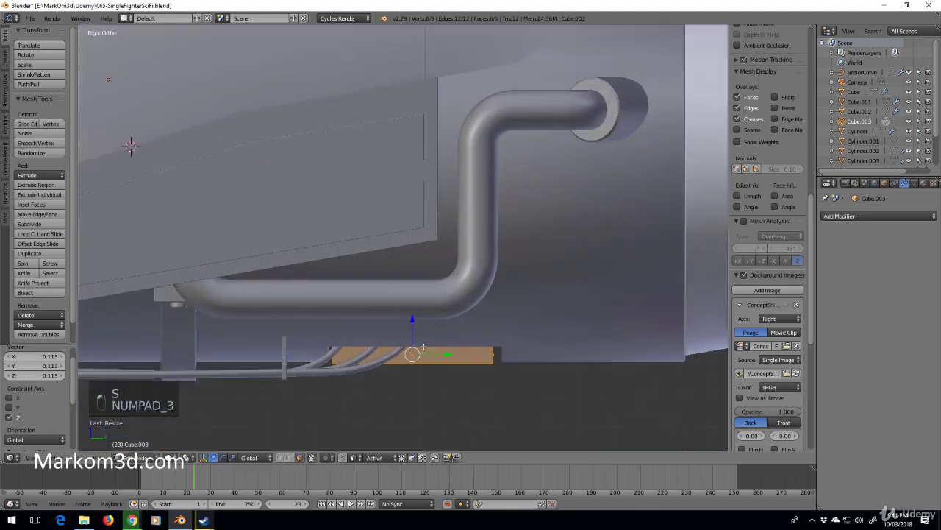
{"action": "key", "text": "z"}
{"action": "scroll", "coordinate": [437, 336], "scroll_direction": "down", "scroll_amount": 2, "text": "shift"}
{"action": "left_click_drag", "start_coordinate": [436, 336], "coordinate": [444, 262]}
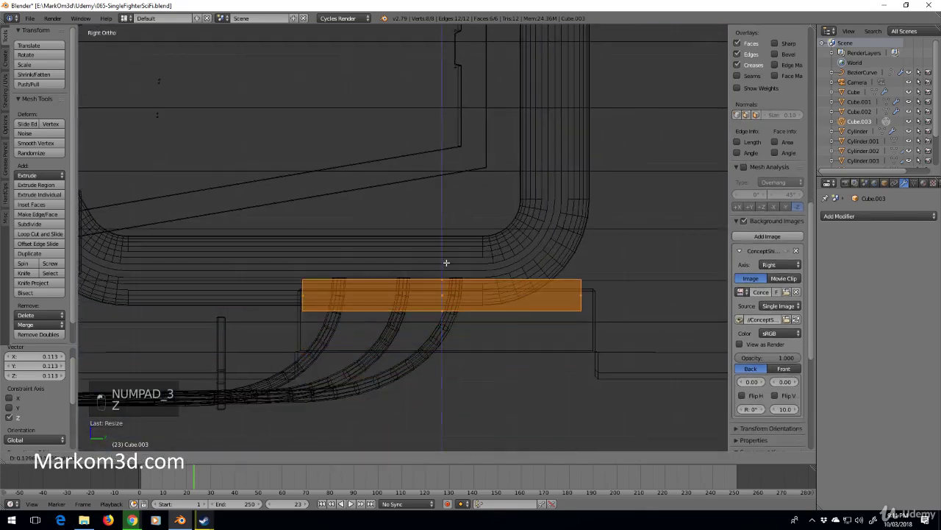
{"action": "key", "text": "s"}
{"action": "key", "text": "z"}
{"action": "left_click", "coordinate": [608, 324]}
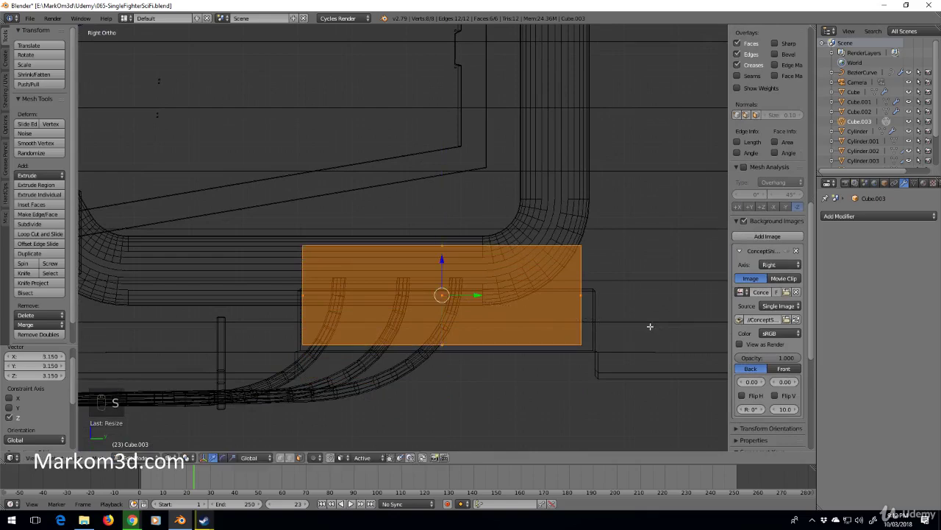
{"action": "scroll", "coordinate": [464, 277], "scroll_direction": "up", "scroll_amount": 3}
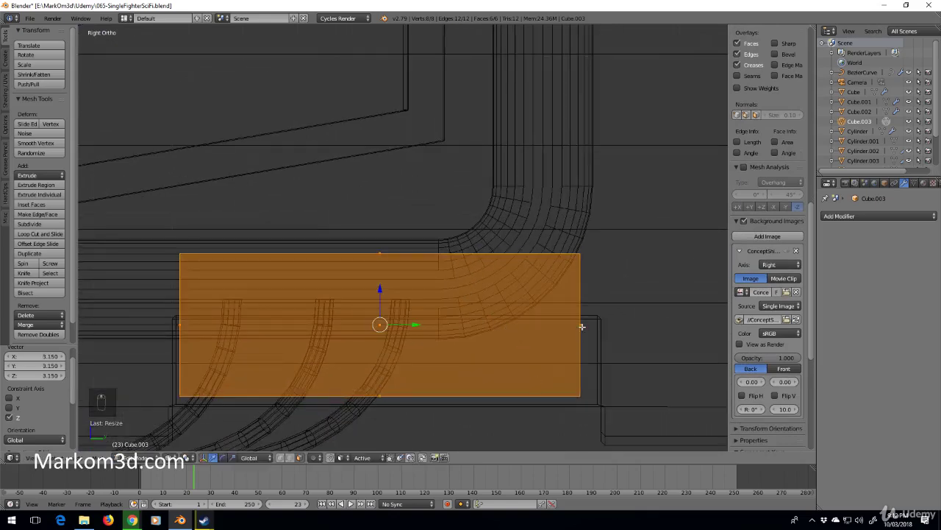
{"action": "right_click", "coordinate": [582, 327]}
- Extrude the plate's right edge twice and raise the new end edge slightly along Z
{"action": "key", "text": "e"}
{"action": "left_click", "coordinate": [551, 326]}
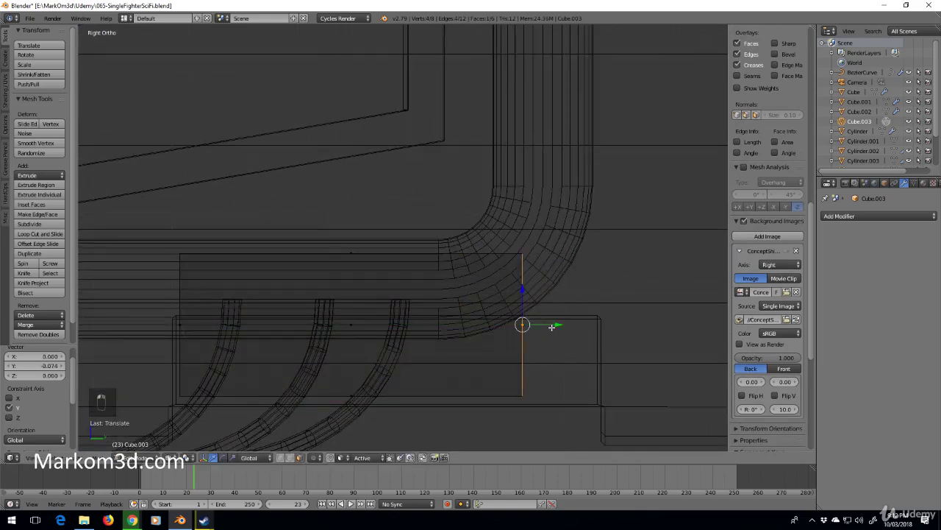
{"action": "key", "text": "e"}
{"action": "left_click", "coordinate": [623, 330]}
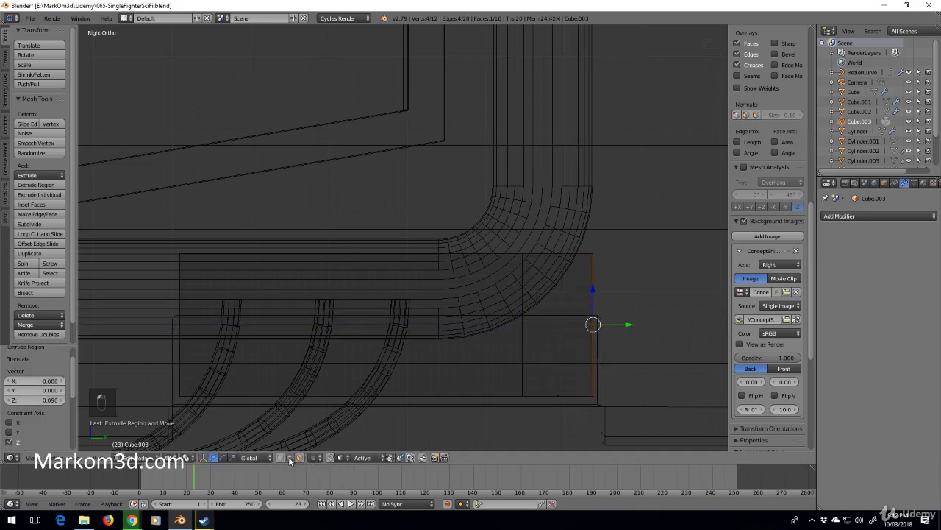
{"action": "right_click", "coordinate": [599, 401]}
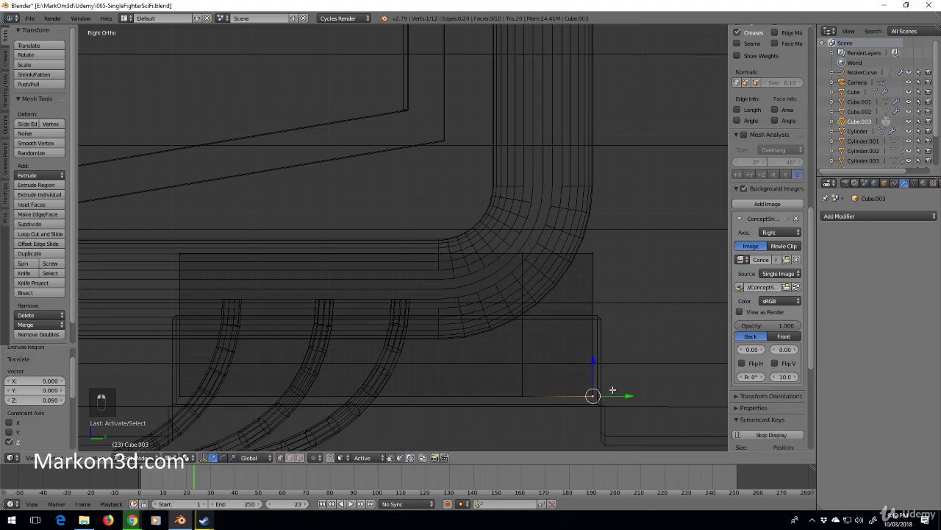
{"action": "left_click_drag", "start_coordinate": [586, 307], "coordinate": [593, 328]}
{"action": "key", "text": "z"}
{"action": "middle_click_drag", "start_coordinate": [593, 328], "coordinate": [466, 301]}
- Back in Object Mode, select the whole connected fin mesh and view it from below
{"action": "key", "text": "Tab"}
{"action": "key", "text": "Tab"}
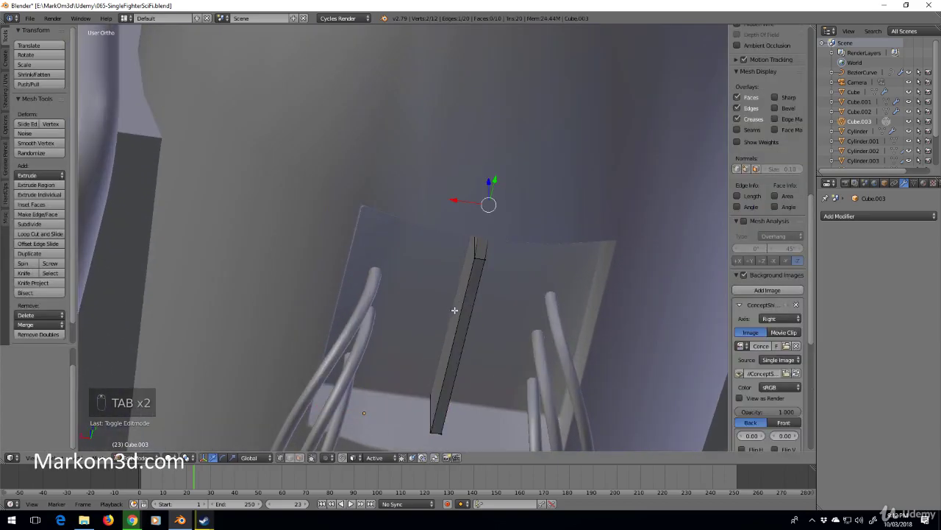
{"action": "key", "text": "ctrl+l"}
{"action": "key", "text": "KP_7"}
{"action": "key", "text": "KP_1"}
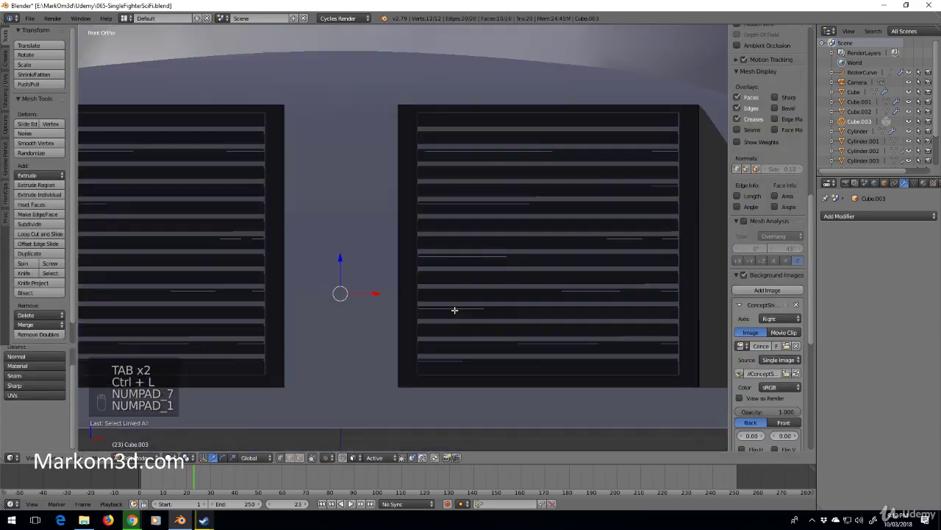
{"action": "key", "text": "z"}
{"action": "key", "text": "ctrl+KP_7"}
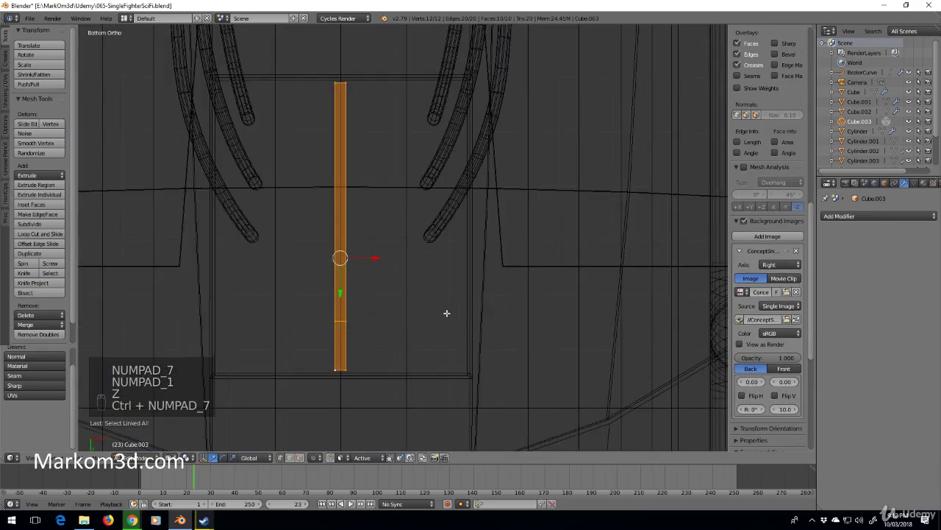
- Add an Array modifier to the bar with relative X offset 1.5
{"action": "left_click", "coordinate": [887, 217]}
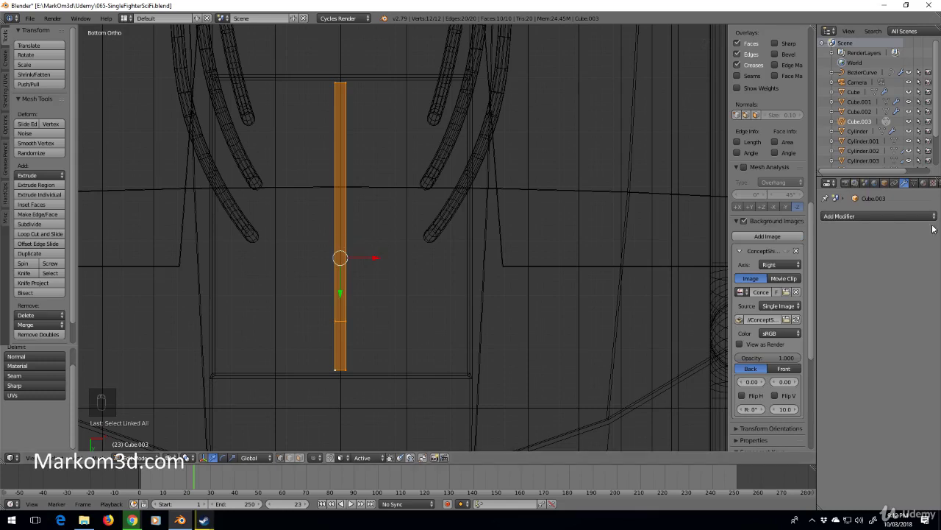
{"action": "left_click", "coordinate": [887, 214]}
{"action": "left_click", "coordinate": [760, 237]}
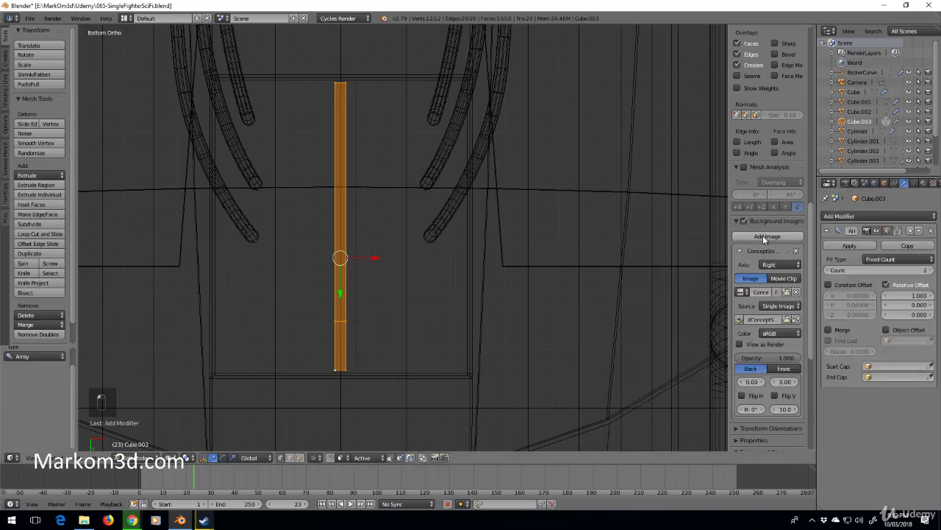
{"action": "key", "text": "z"}
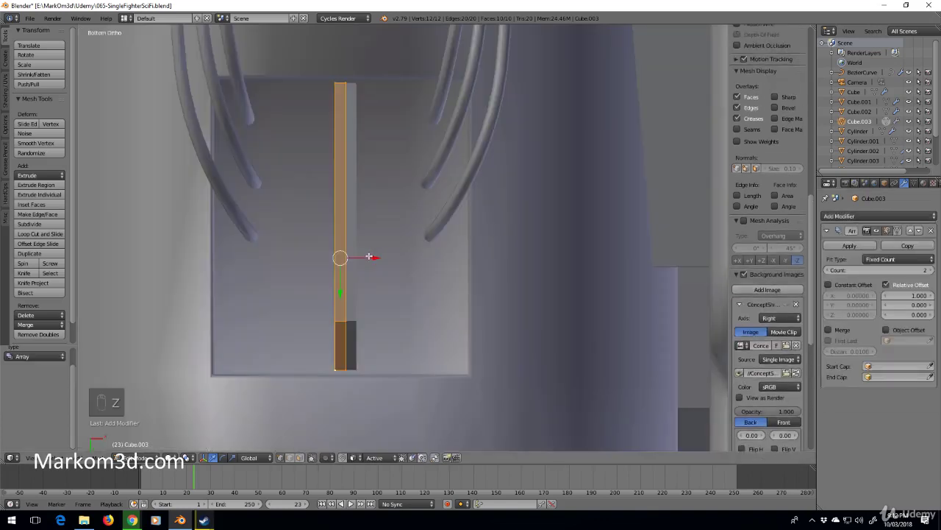
{"action": "left_click", "coordinate": [906, 296]}
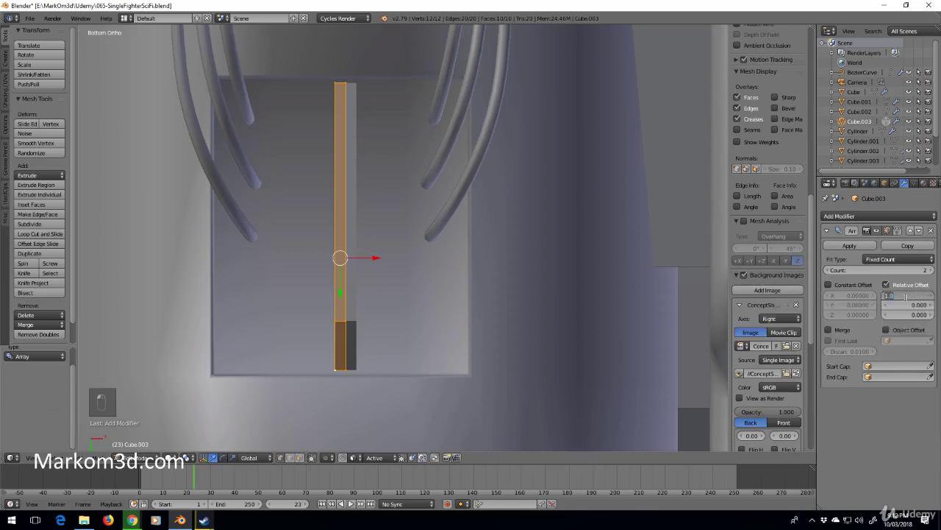
{"action": "type", "text": "1.5"}
{"action": "key", "text": "Return"}
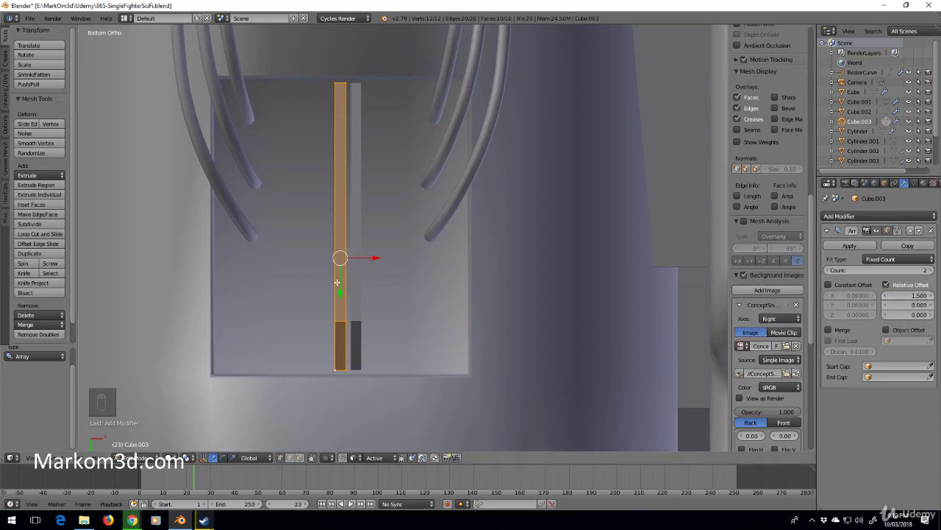
- Raise the array count to 10 and slide the bar along X to centre the fins
{"action": "key", "text": "Tab"}
{"action": "key", "text": "Tab"}
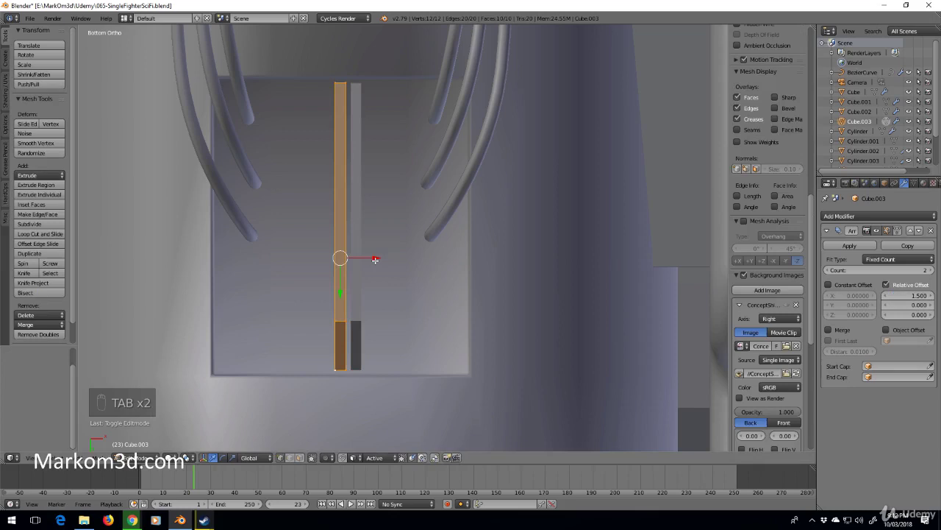
{"action": "left_click_drag", "start_coordinate": [370, 262], "coordinate": [315, 256]}
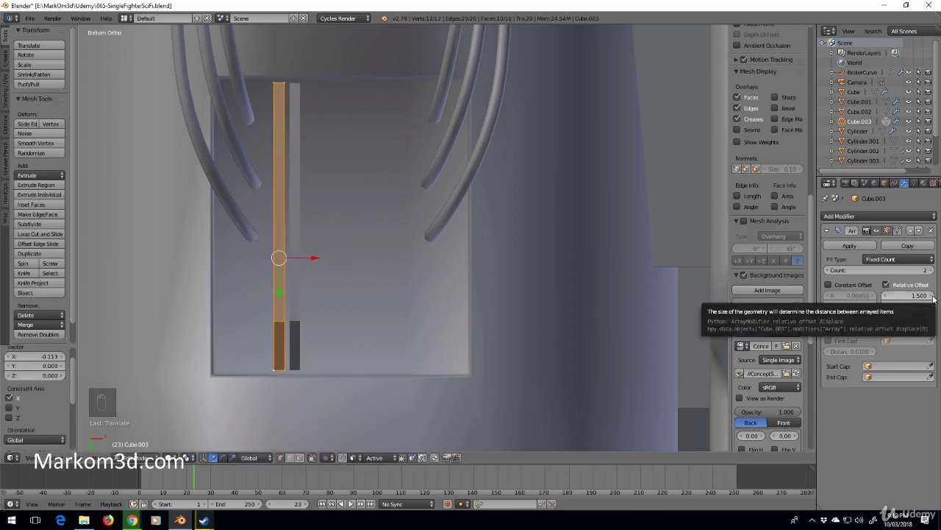
{"action": "left_click_drag", "start_coordinate": [935, 272], "coordinate": [922, 272]}
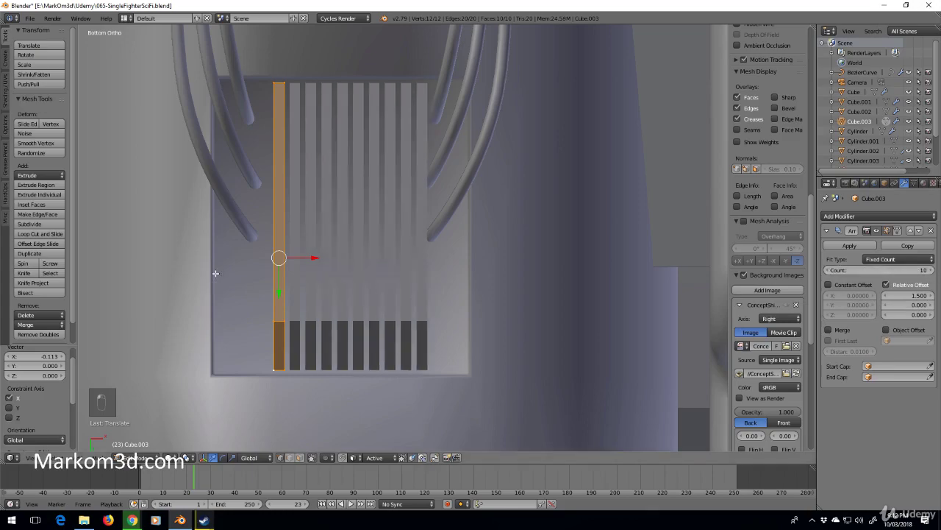
{"action": "left_click_drag", "start_coordinate": [316, 258], "coordinate": [309, 262]}
{"action": "key", "text": "z"}
{"action": "mouse_move", "coordinate": [309, 262]}
{"action": "middle_mouse_down"}
{"action": "mouse_move", "coordinate": [353, 374]}
{"action": "mouse_move", "coordinate": [287, 426]}
{"action": "mouse_move", "coordinate": [515, 367]}
{"action": "mouse_move", "coordinate": [796, 317]}
{"action": "middle_mouse_up"}
{"action": "key", "text": "z"}
- Add a Bevel modifier to the fins with width 0.0020
{"action": "left_click", "coordinate": [899, 216]}
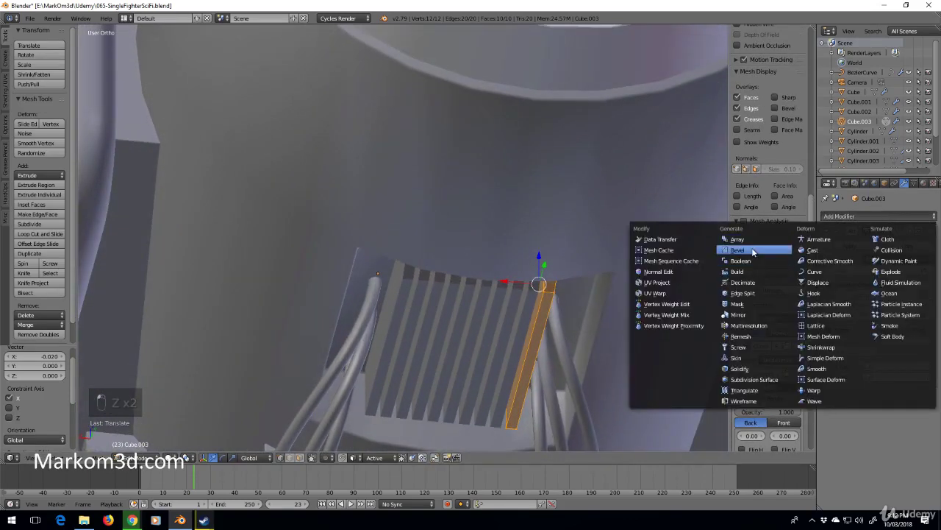
{"action": "left_click", "coordinate": [758, 246]}
{"action": "key", "text": "BackSpace"}
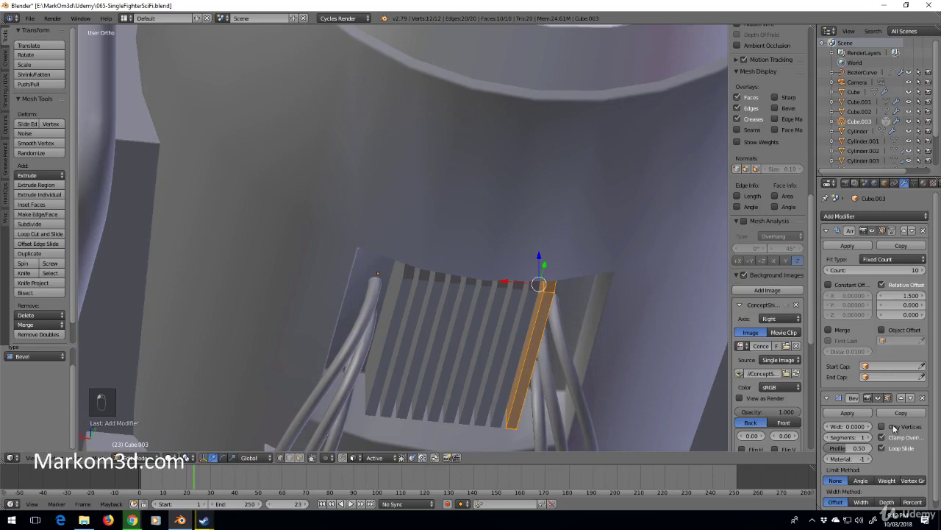
{"action": "left_click", "coordinate": [872, 427]}
{"action": "key", "text": "z"}
{"action": "key", "text": "z"}
{"action": "key", "text": "z"}
{"action": "scroll", "coordinate": [536, 336], "scroll_direction": "down", "scroll_amount": 3}
{"action": "key", "text": "Tab"}
{"action": "middle_click_drag", "start_coordinate": [536, 336], "coordinate": [416, 323]}
- Select all of the fin block's geometry in Edit Mode and scale it
{"action": "key", "text": "Tab"}
{"action": "key", "text": "a"}
{"action": "key", "text": "a"}
{"action": "key", "text": "a"}
{"action": "key", "text": "a"}
{"action": "key", "text": "a"}
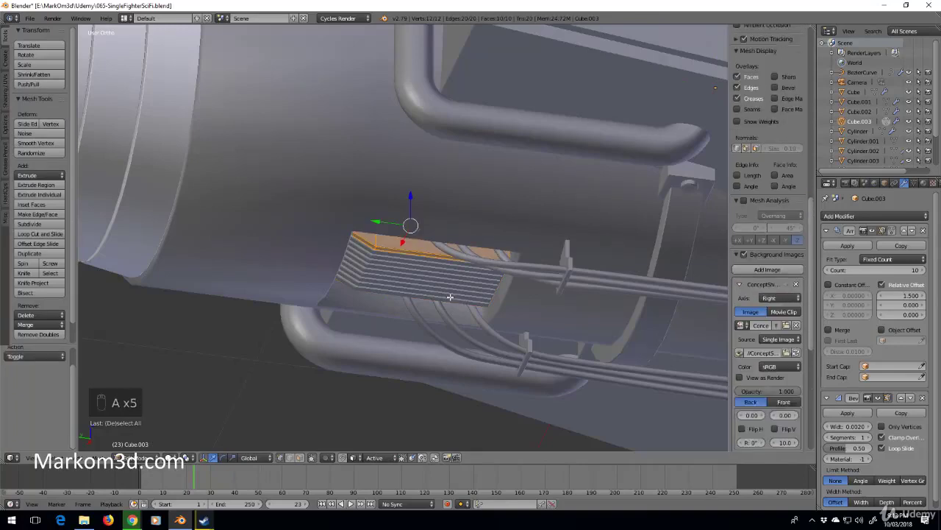
{"action": "middle_click_drag", "start_coordinate": [461, 300], "coordinate": [434, 303]}
{"action": "key", "text": "s"}
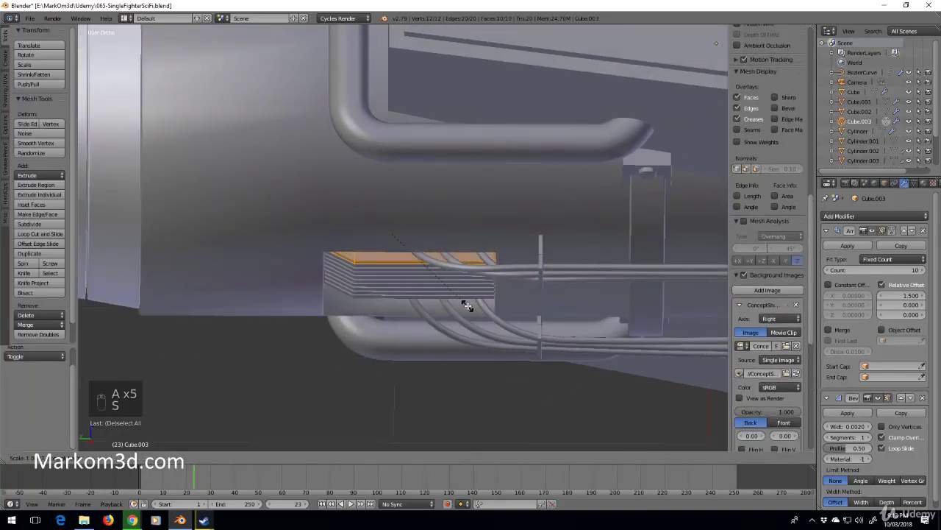
{"action": "left_click", "coordinate": [475, 306]}
{"action": "key", "text": "z"}
{"action": "key", "text": "z"}
{"action": "key", "text": "z"}
{"action": "key", "text": "Tab"}
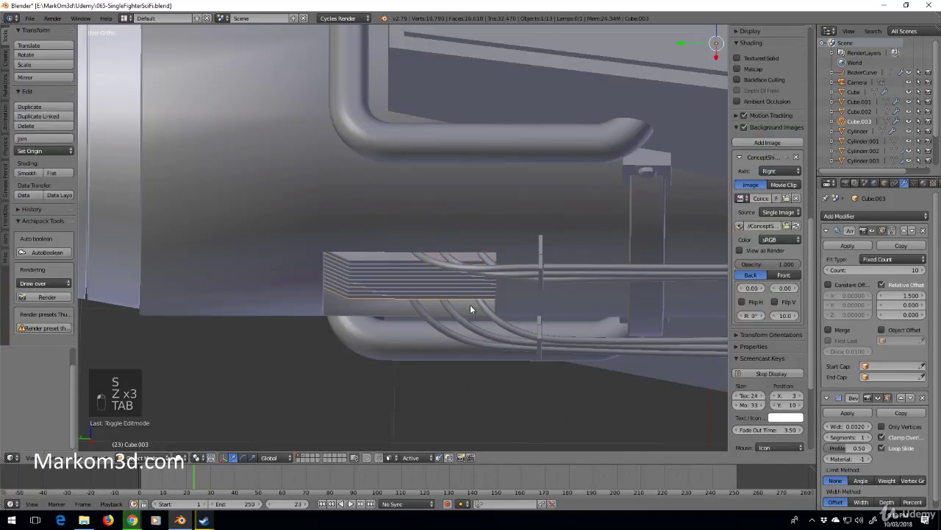
- In Right view wireframe, select a horizontal band of the fin mesh and delete its faces
{"action": "key", "text": "z"}
{"action": "key", "text": "KP_3"}
{"action": "key", "text": "z"}
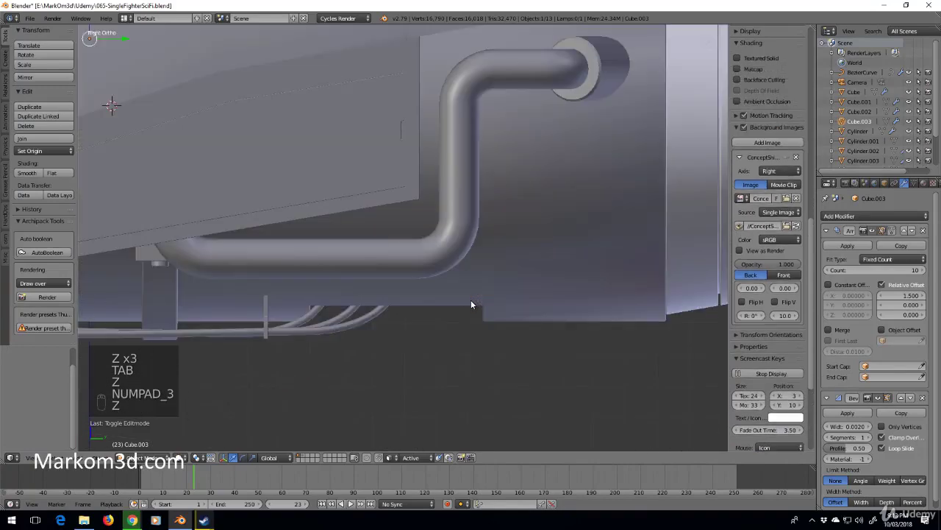
{"action": "key", "text": "Tab"}
{"action": "key", "text": "z"}
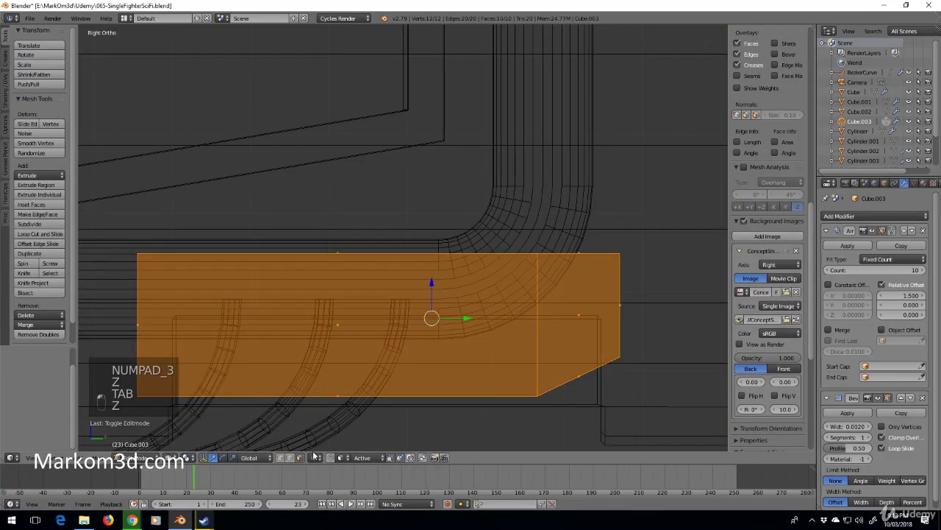
{"action": "right_click", "coordinate": [577, 251]}
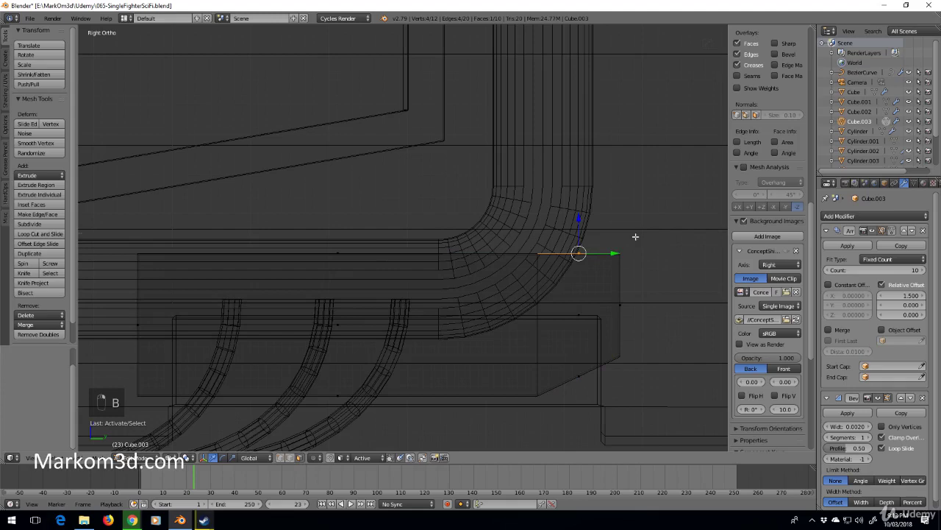
{"action": "left_click_drag", "start_coordinate": [652, 234], "coordinate": [83, 267]}
{"action": "key", "text": "Delete"}
{"action": "left_click", "coordinate": [326, 250]}
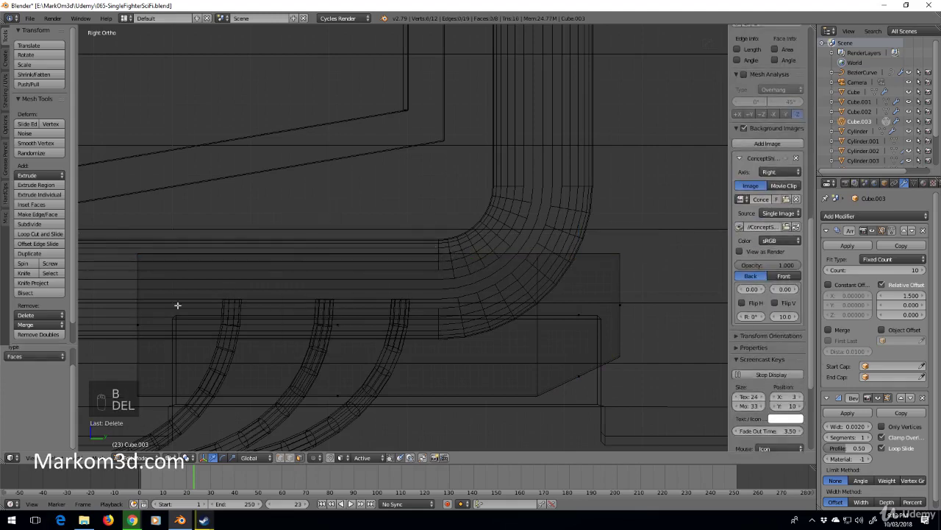
- Delete the leftover face on the left and a stray vertex, then exit Edit Mode
{"action": "right_click", "coordinate": [137, 323]}
{"action": "key", "text": "Delete"}
{"action": "left_click", "coordinate": [147, 322]}
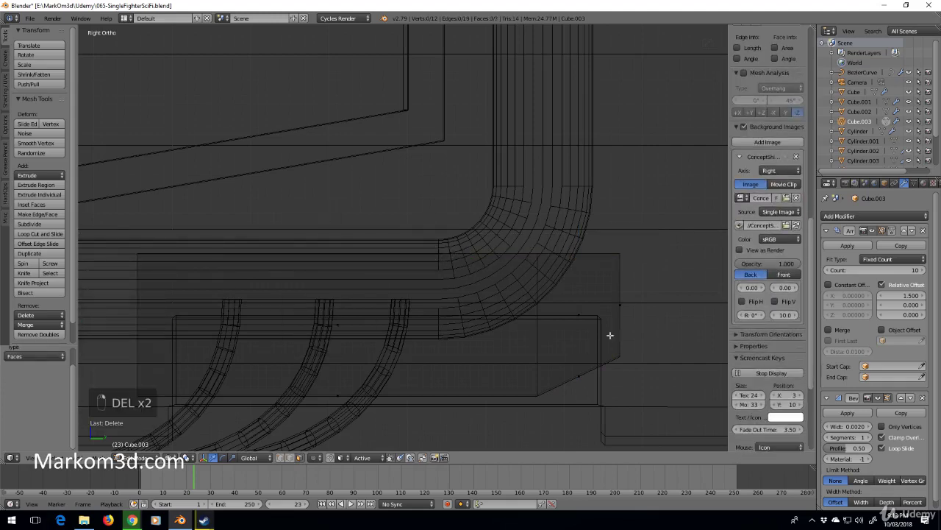
{"action": "right_click", "coordinate": [620, 306]}
{"action": "key", "text": "Delete"}
{"action": "left_click", "coordinate": [588, 292]}
{"action": "mouse_move", "coordinate": [589, 292]}
{"action": "middle_mouse_down"}
{"action": "mouse_move", "coordinate": [610, 332]}
{"action": "mouse_move", "coordinate": [489, 264]}
{"action": "mouse_move", "coordinate": [407, 256]}
{"action": "mouse_move", "coordinate": [357, 295]}
{"action": "mouse_move", "coordinate": [303, 275]}
{"action": "mouse_move", "coordinate": [226, 274]}
{"action": "mouse_move", "coordinate": [175, 305]}
{"action": "mouse_move", "coordinate": [186, 319]}
{"action": "mouse_move", "coordinate": [271, 313]}
{"action": "mouse_move", "coordinate": [309, 258]}
{"action": "mouse_move", "coordinate": [400, 260]}
{"action": "mouse_move", "coordinate": [395, 243]}
{"action": "mouse_move", "coordinate": [450, 230]}
{"action": "middle_mouse_up"}
{"action": "key", "text": "z"}
{"action": "key", "text": "Tab"}
- Enter Edit Mode on the Cube.002 cable clamp and view it from below, nothing selected
{"action": "scroll", "coordinate": [412, 243], "scroll_direction": "up", "scroll_amount": 4}
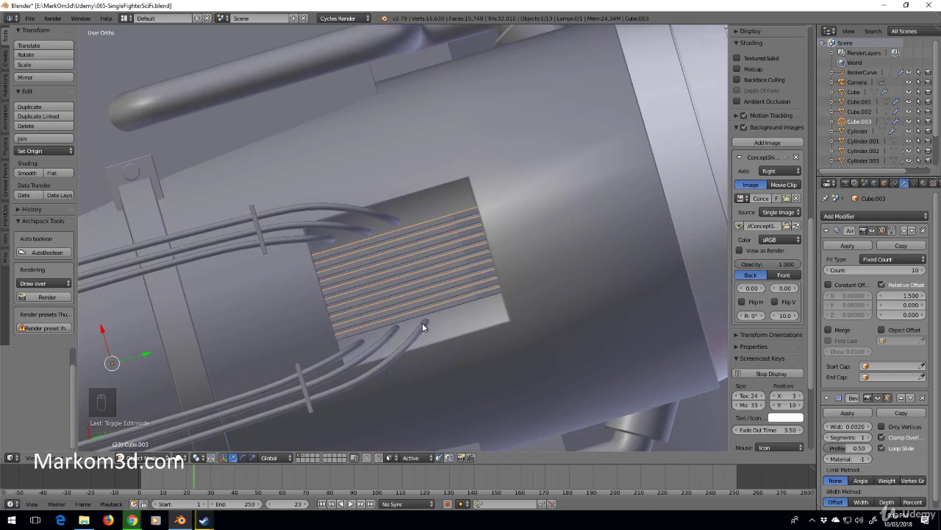
{"action": "middle_click_drag", "start_coordinate": [421, 322], "coordinate": [346, 336]}
{"action": "right_click", "coordinate": [241, 320]}
{"action": "key", "text": "Tab"}
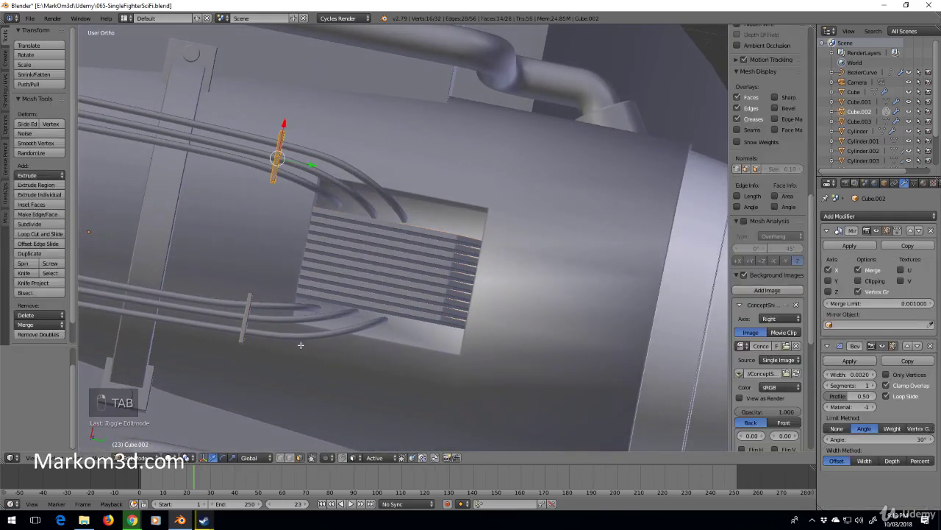
{"action": "key", "text": "KP_7"}
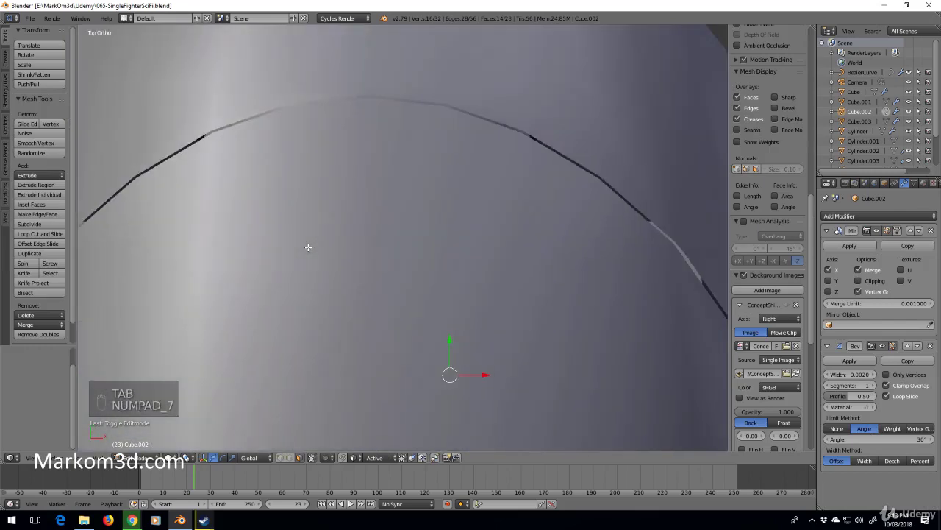
{"action": "key", "text": "KP_1"}
{"action": "key", "text": "KP_7"}
{"action": "key", "text": "ctrl+KP_7"}
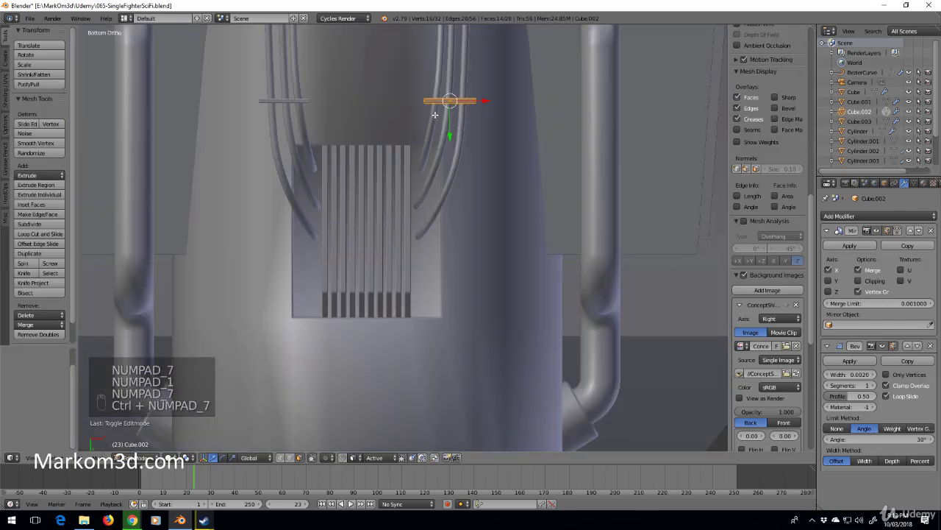
{"action": "scroll", "coordinate": [435, 115], "scroll_direction": "down", "scroll_amount": 6}
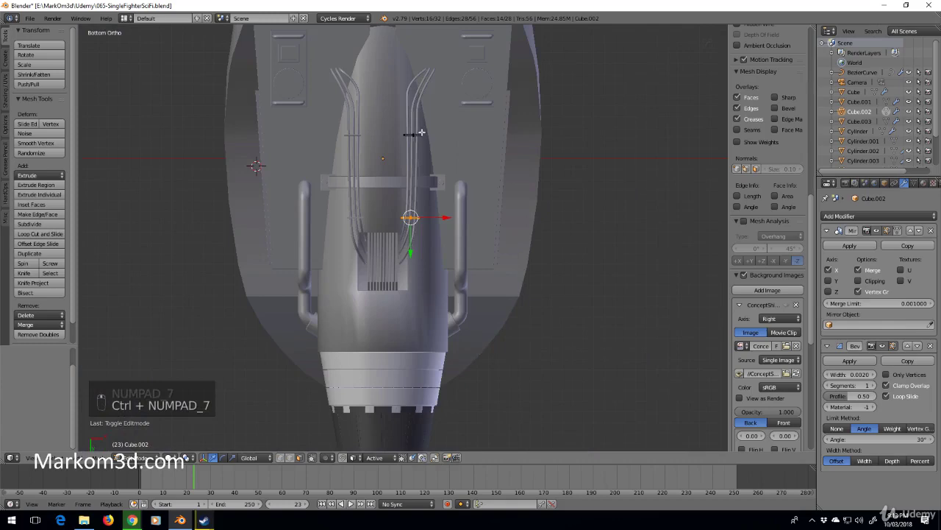
{"action": "key", "text": "a"}
{"action": "key", "text": "a"}
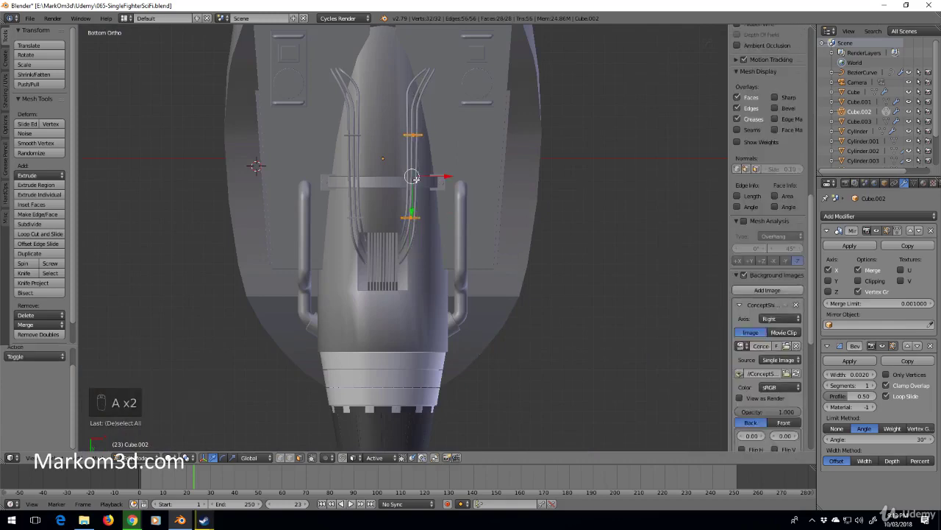
{"action": "key", "text": "a"}
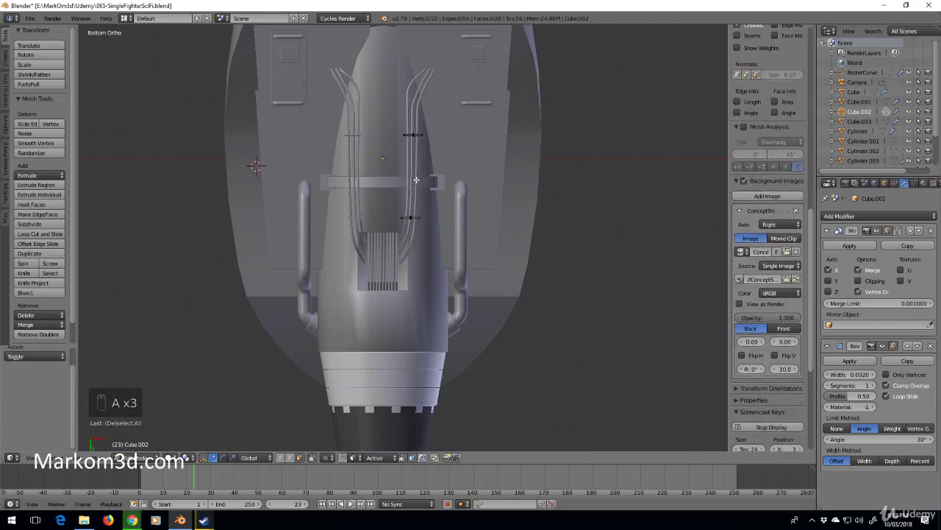
{"action": "scroll", "coordinate": [436, 201], "scroll_direction": "up", "scroll_amount": 4}
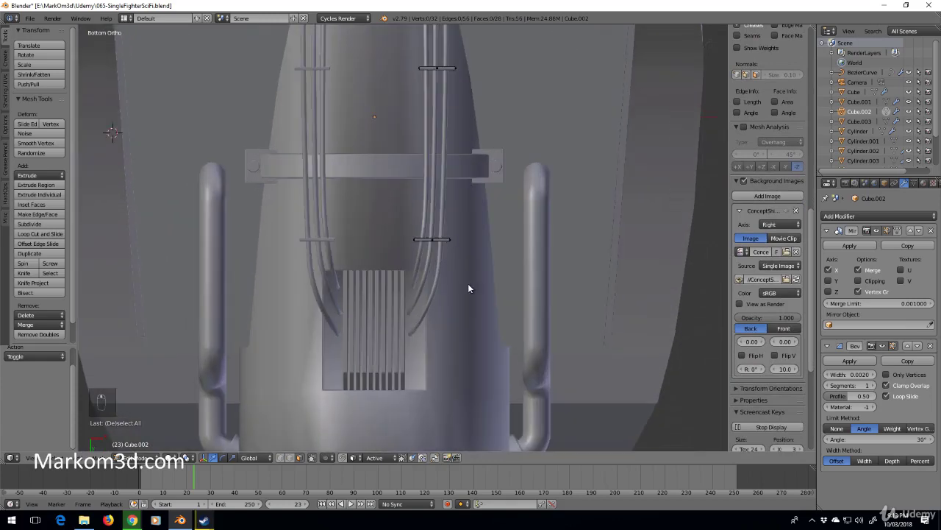
- Add a cylinder to the engine mesh and shrink it down to a small size
{"action": "key", "text": "Tab"}
{"action": "key", "text": "Tab"}
{"action": "key", "text": "shift+a"}
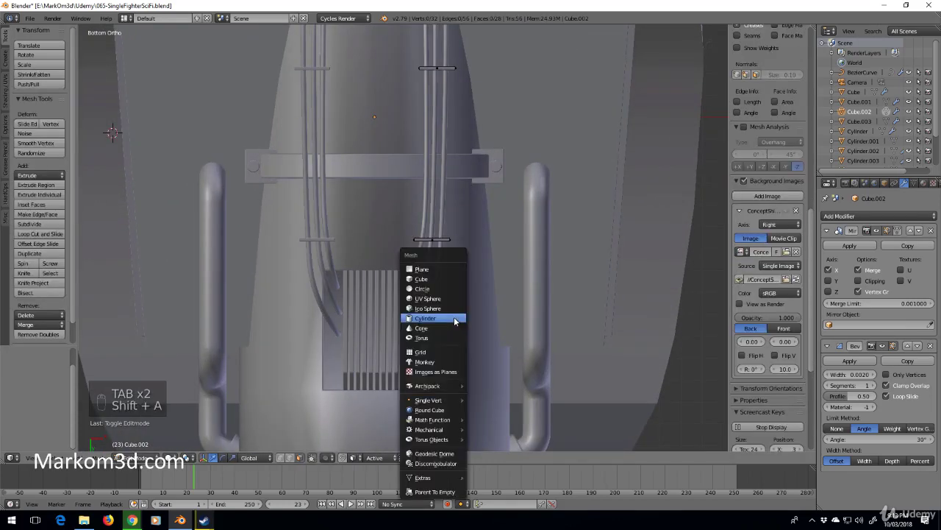
{"action": "left_click", "coordinate": [454, 317]}
{"action": "scroll", "coordinate": [453, 317], "scroll_direction": "down", "scroll_amount": 3}
{"action": "key", "text": "s"}
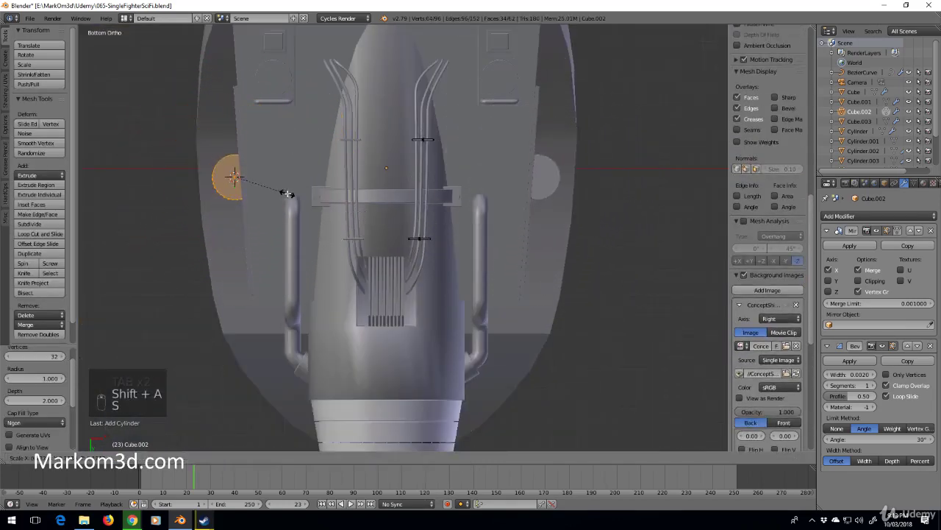
{"action": "left_click", "coordinate": [256, 184]}
{"action": "key", "text": "g"}
{"action": "left_click", "coordinate": [441, 290]}
- Lower the cylinder along the Z axis in wireframe view
{"action": "key", "text": "z"}
{"action": "middle_click_drag", "start_coordinate": [441, 291], "coordinate": [466, 232]}
{"action": "key", "text": "g"}
{"action": "key", "text": "z"}
{"action": "left_click", "coordinate": [450, 241]}
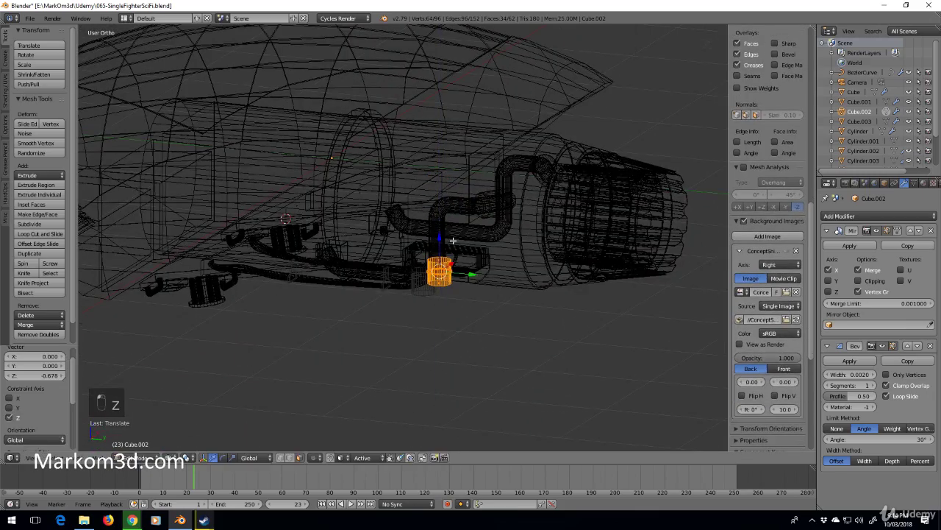
- Shrink the cylinder further while viewing the engine underside straight on
{"action": "key", "text": "KP_3"}
{"action": "key", "text": "KP_1"}
{"action": "key", "text": "ctrl+KP_1"}
{"action": "key", "text": "ctrl+KP_7"}
{"action": "key", "text": "z"}
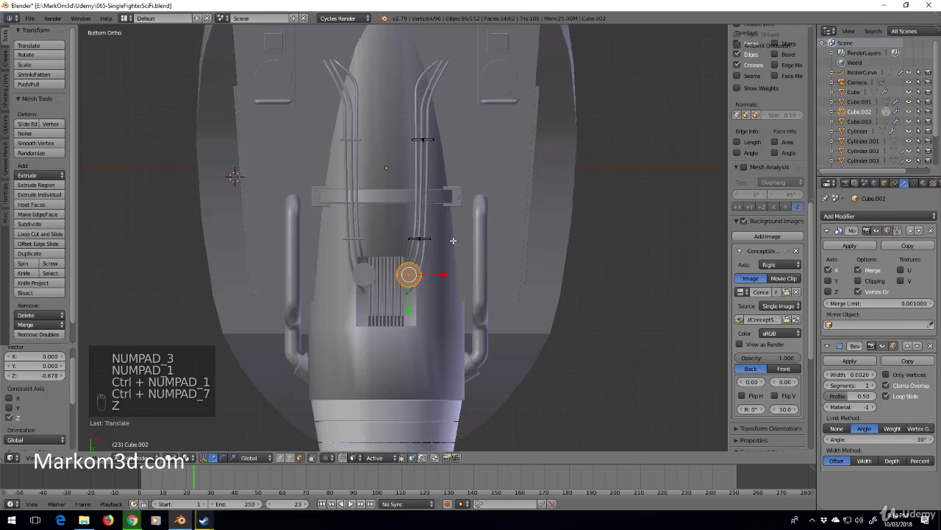
{"action": "scroll", "coordinate": [453, 241], "scroll_direction": "up", "scroll_amount": 8}
{"action": "key", "text": "s"}
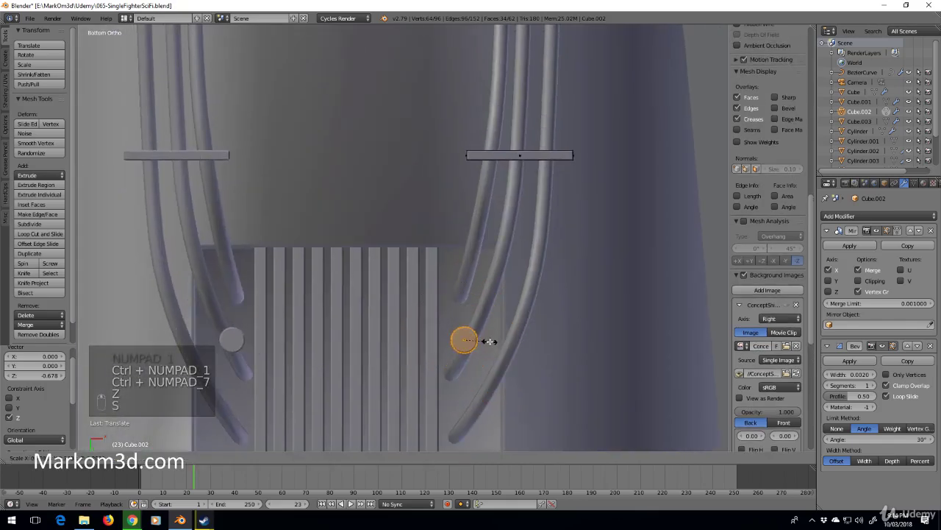
{"action": "left_click", "coordinate": [498, 336]}
- Seat the collar over a cable end, enlarging it slightly to scale 1.289
{"action": "middle_click_drag", "start_coordinate": [498, 336], "coordinate": [515, 326], "text": "shift"}
{"action": "key", "text": "g"}
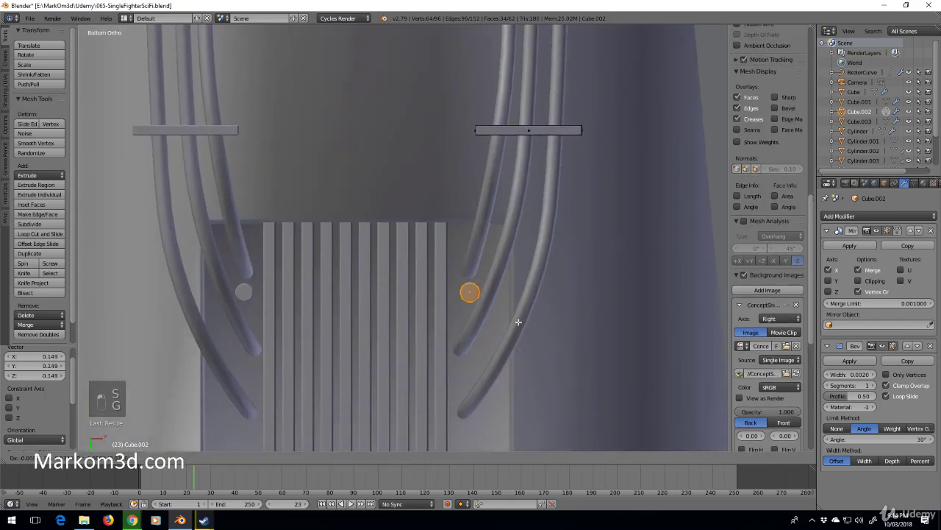
{"action": "left_click", "coordinate": [520, 307]}
{"action": "key", "text": "s"}
{"action": "left_click", "coordinate": [523, 304]}
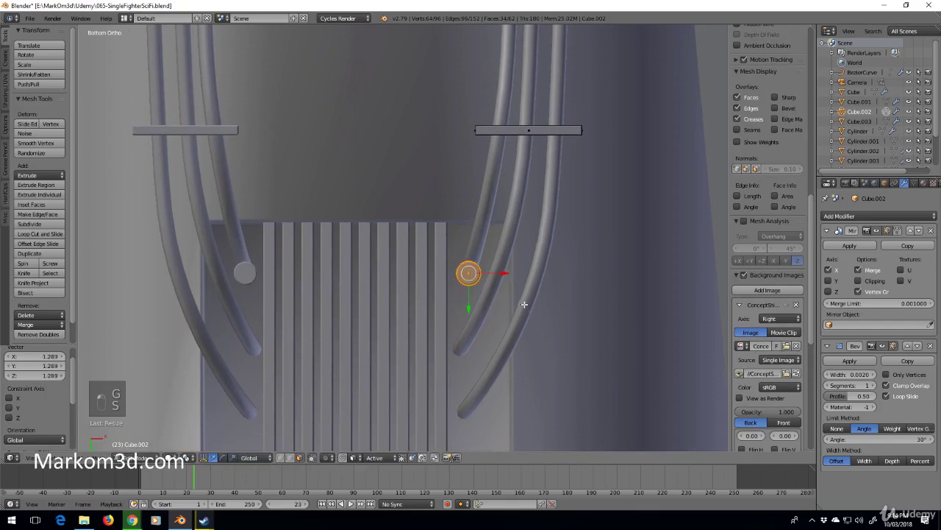
{"action": "key", "text": "z"}
{"action": "scroll", "coordinate": [523, 304], "scroll_direction": "up", "scroll_amount": 6}
{"action": "key", "text": "g"}
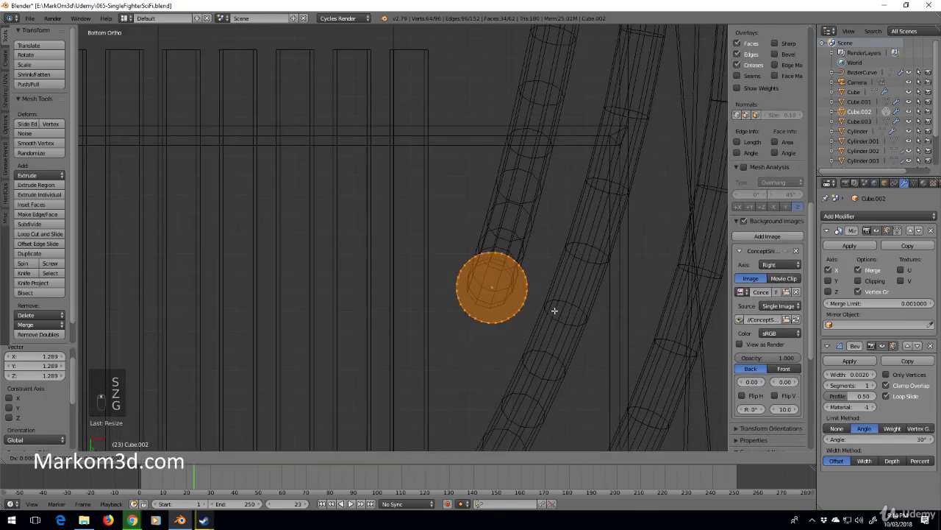
{"action": "left_click", "coordinate": [552, 307]}
{"action": "middle_click_drag", "start_coordinate": [553, 307], "coordinate": [595, 190], "text": "shift"}
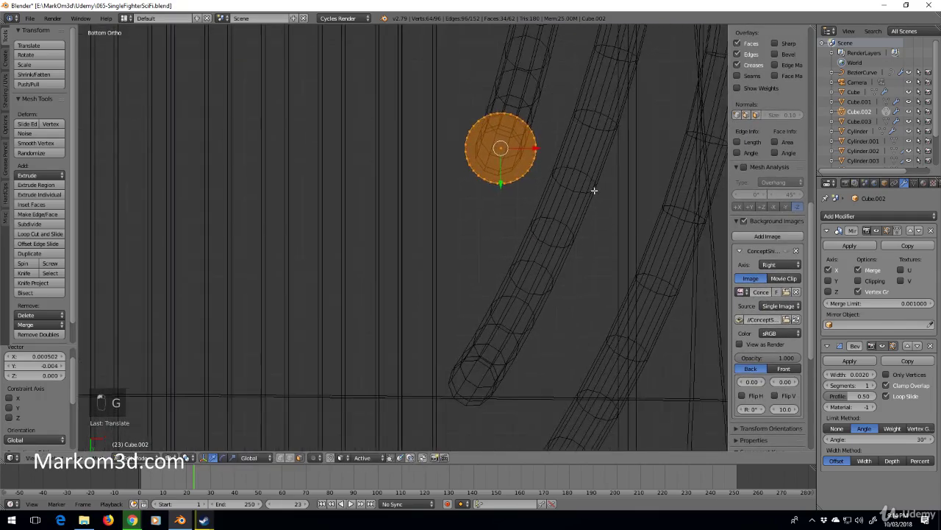
- Duplicate the collar twice, placing each copy over another cable end
{"action": "key", "text": "shift+d"}
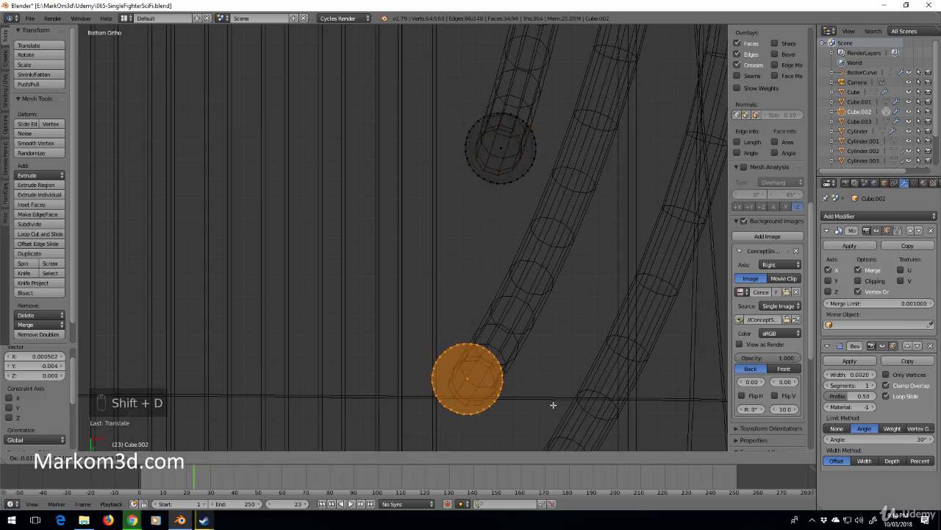
{"action": "left_click", "coordinate": [556, 408]}
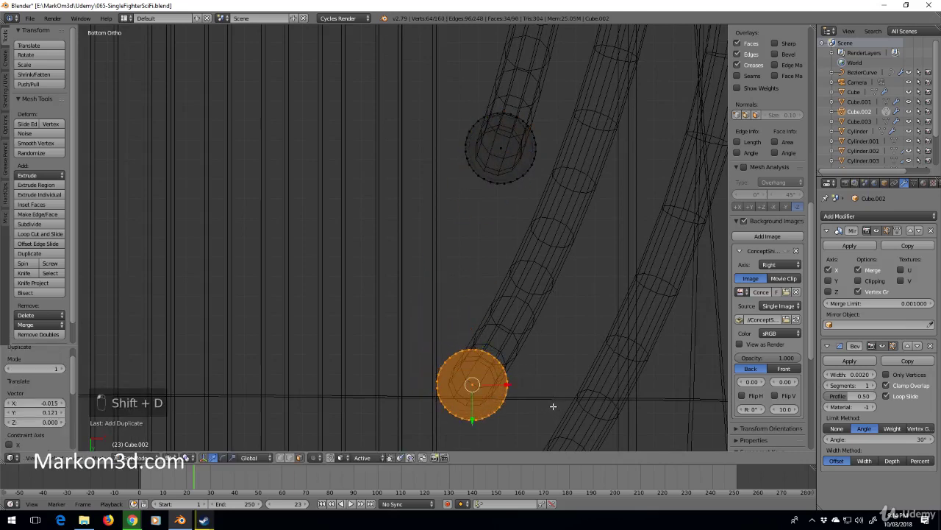
{"action": "middle_click_drag", "start_coordinate": [552, 405], "coordinate": [437, 110], "text": "shift"}
{"action": "key", "text": "shift+d"}
{"action": "left_click", "coordinate": [448, 298]}
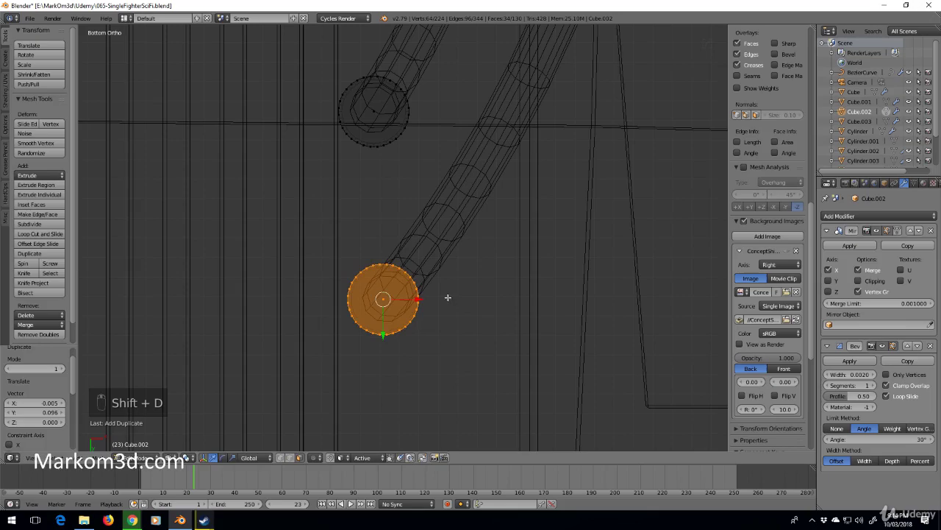
{"action": "middle_click_drag", "start_coordinate": [379, 129], "coordinate": [455, 311], "text": "shift"}
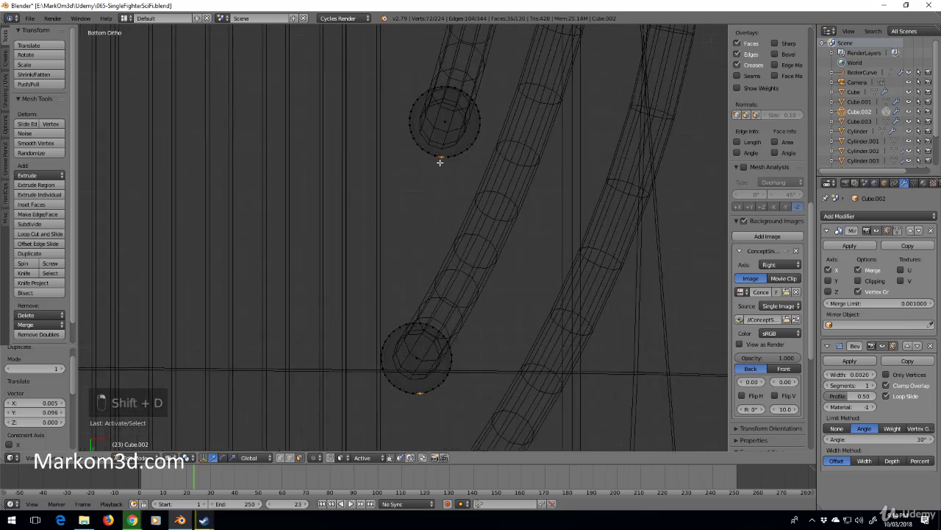
- Select all three collars completely and frame them from the front
{"action": "key", "text": "ctrl+l"}
{"action": "key", "text": "KP_7"}
{"action": "scroll", "coordinate": [439, 163], "scroll_direction": "down", "scroll_amount": 5}
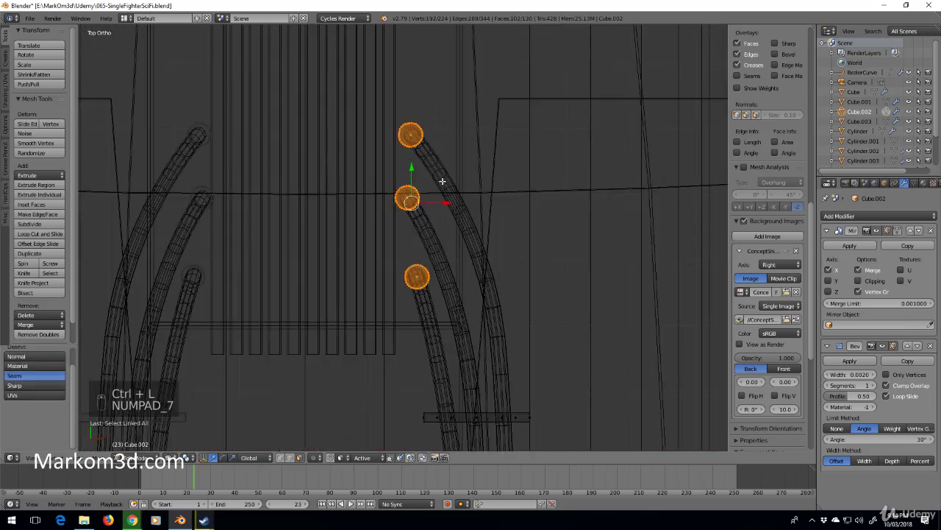
{"action": "key", "text": "KP_1"}
{"action": "middle_click_drag", "start_coordinate": [520, 310], "coordinate": [558, 192], "text": "shift"}
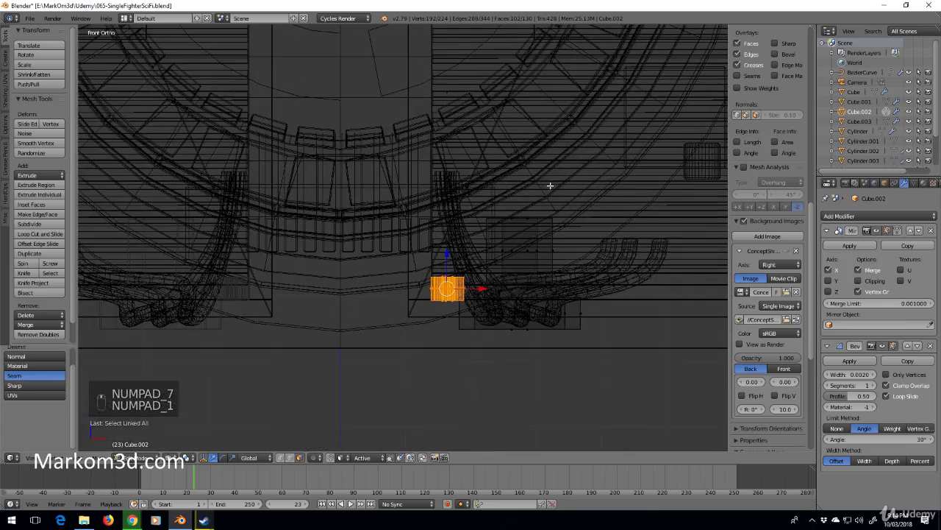
- Raise the three collars along Z, checking their height from several views
{"action": "key", "text": "g"}
{"action": "key", "text": "z"}
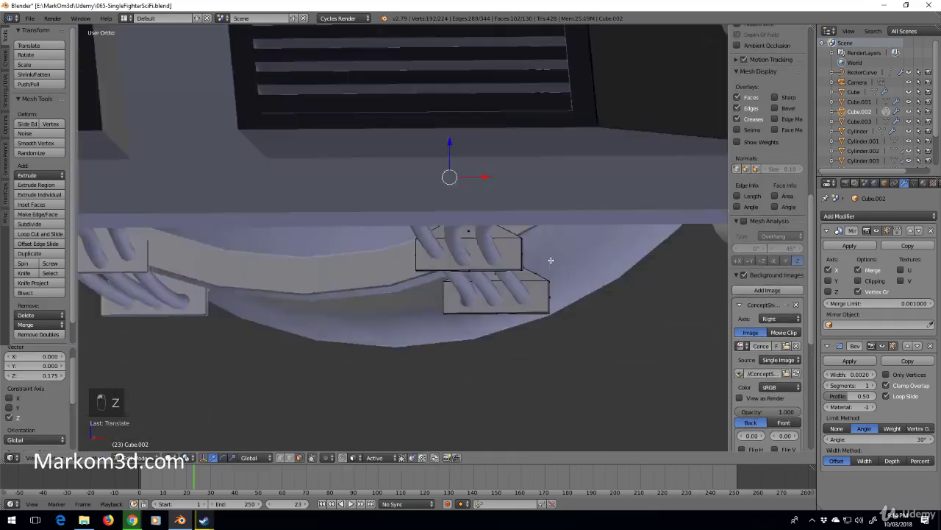
{"action": "mouse_move", "coordinate": [550, 261]}
{"action": "middle_mouse_down"}
{"action": "mouse_move", "coordinate": [486, 221]}
{"action": "mouse_move", "coordinate": [437, 172]}
{"action": "mouse_move", "coordinate": [440, 162]}
{"action": "middle_mouse_up"}
{"action": "key", "text": "KP_3"}
{"action": "key", "text": "KP_1"}
{"action": "key", "text": "KP_7"}
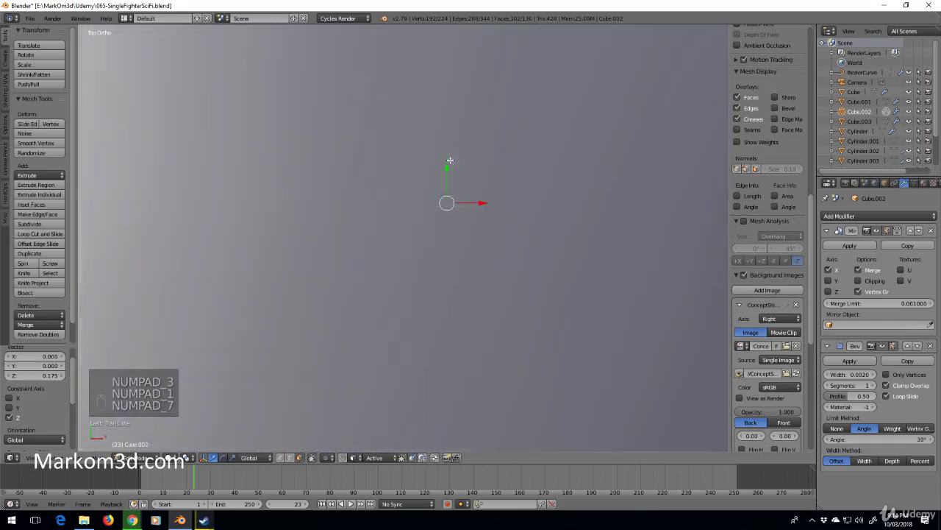
{"action": "key", "text": "ctrl+KP_4"}
{"action": "key", "text": "ctrl+KP_7"}
{"action": "scroll", "coordinate": [450, 160], "scroll_direction": "up", "scroll_amount": 5}
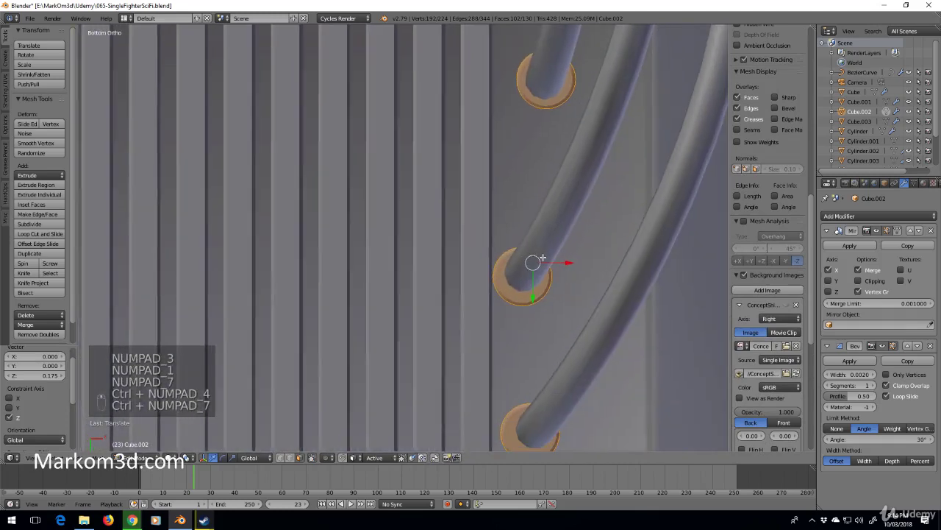
{"action": "left_click_drag", "start_coordinate": [531, 297], "coordinate": [532, 294]}
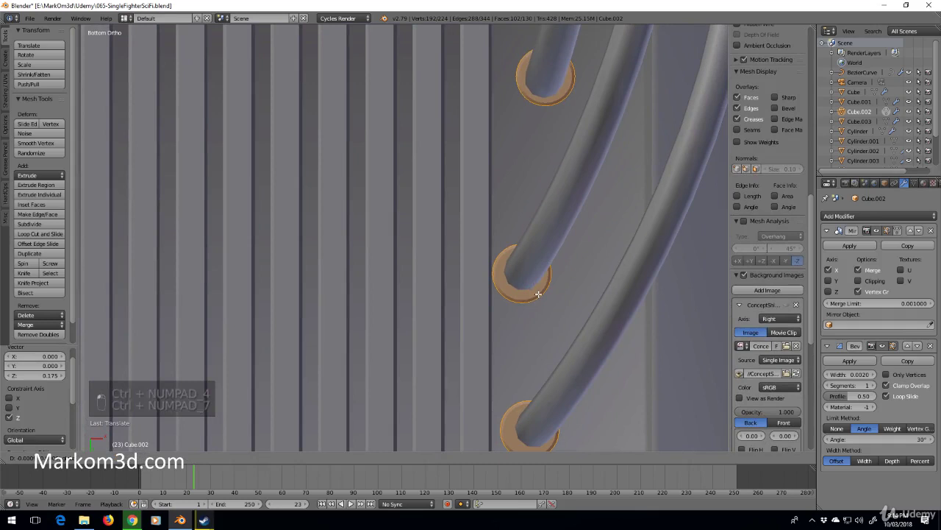
- Refit the top collar alone so it sits around its cable
{"action": "right_click", "coordinate": [542, 98]}
{"action": "key", "text": "ctrl+l"}
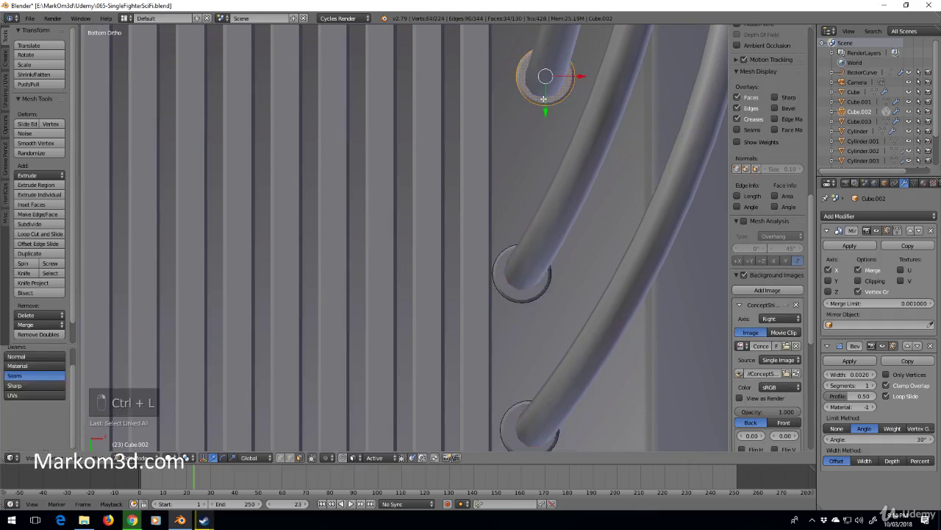
{"action": "key", "text": "g"}
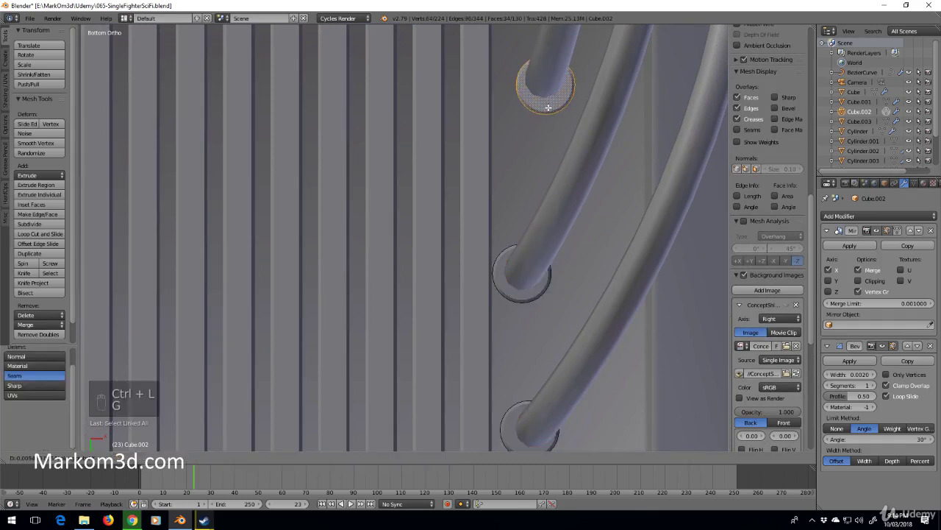
{"action": "left_click", "coordinate": [548, 104]}
{"action": "key", "text": "g"}
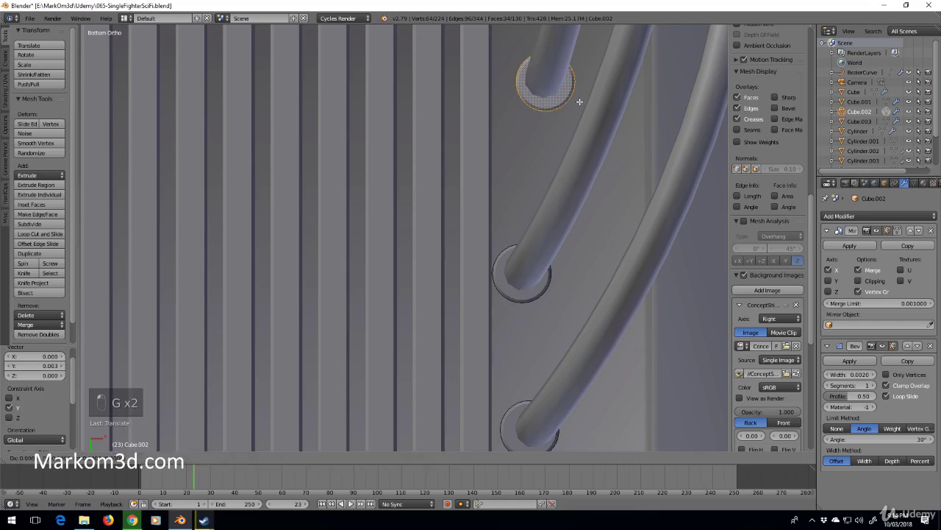
{"action": "left_click", "coordinate": [559, 107]}
- Return to solid shading and leave Edit Mode on the engine mesh
{"action": "scroll", "coordinate": [542, 321], "scroll_direction": "down", "scroll_amount": 5}
{"action": "key", "text": "z"}
{"action": "key", "text": "z"}
{"action": "key", "text": "z"}
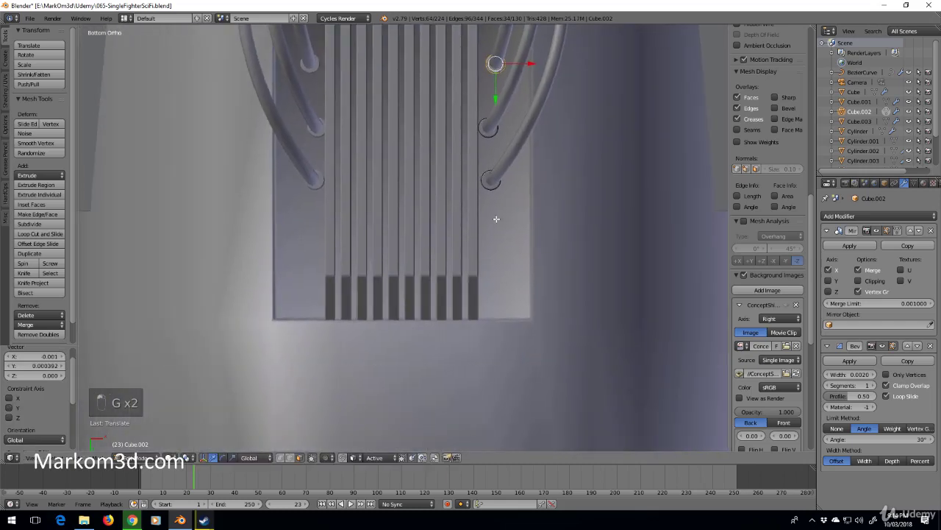
{"action": "key", "text": "Tab"}
{"action": "middle_click_drag", "start_coordinate": [513, 227], "coordinate": [465, 347]}
{"action": "scroll", "coordinate": [294, 275], "scroll_direction": "down", "scroll_amount": 5}
{"action": "middle_click_drag", "start_coordinate": [393, 375], "coordinate": [424, 306]}
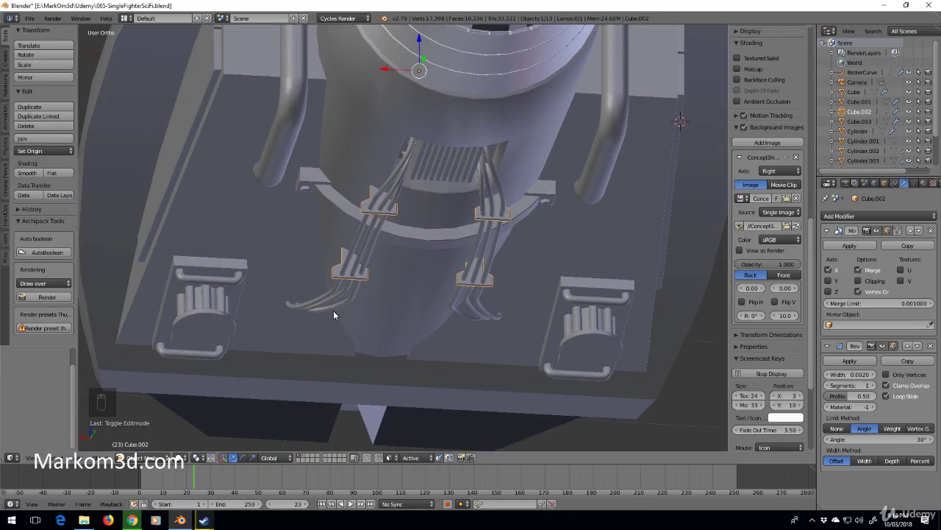
{"action": "middle_click_drag", "start_coordinate": [336, 316], "coordinate": [365, 283], "text": "shift"}
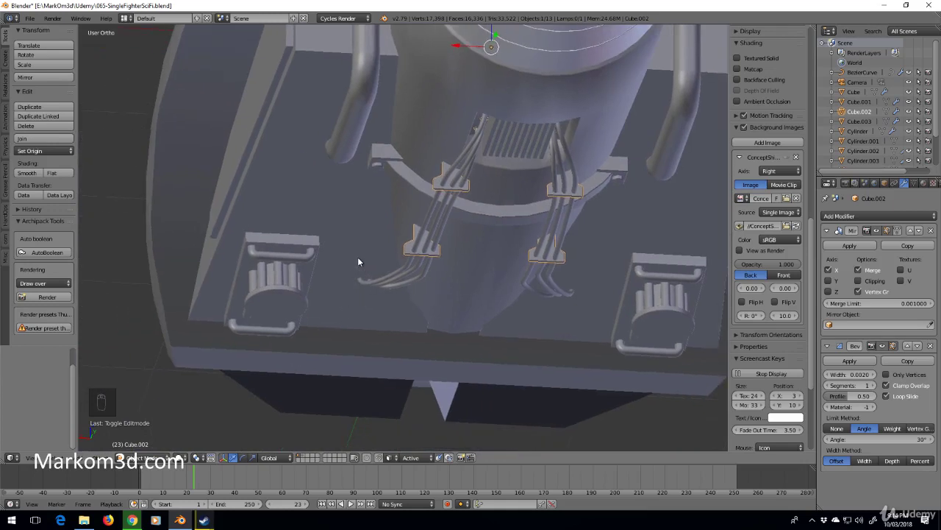
{"action": "middle_click_drag", "start_coordinate": [368, 281], "coordinate": [431, 258]}
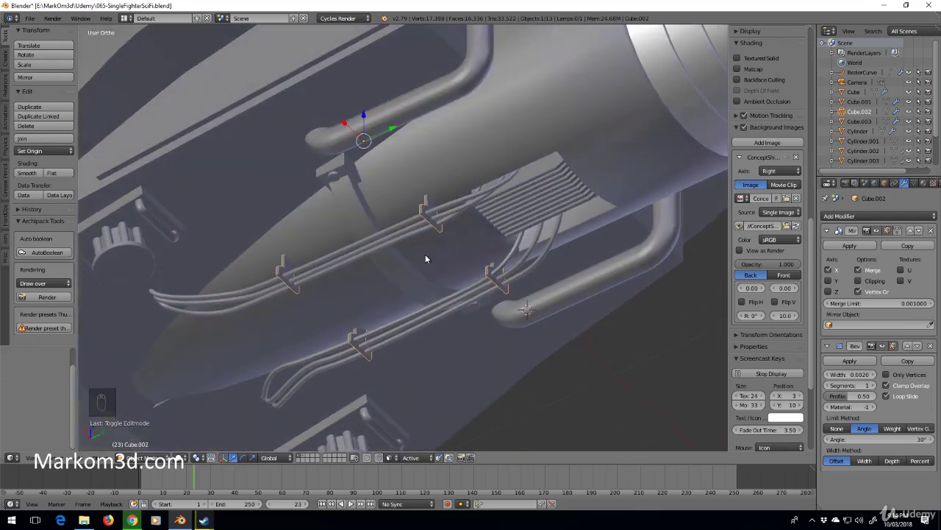